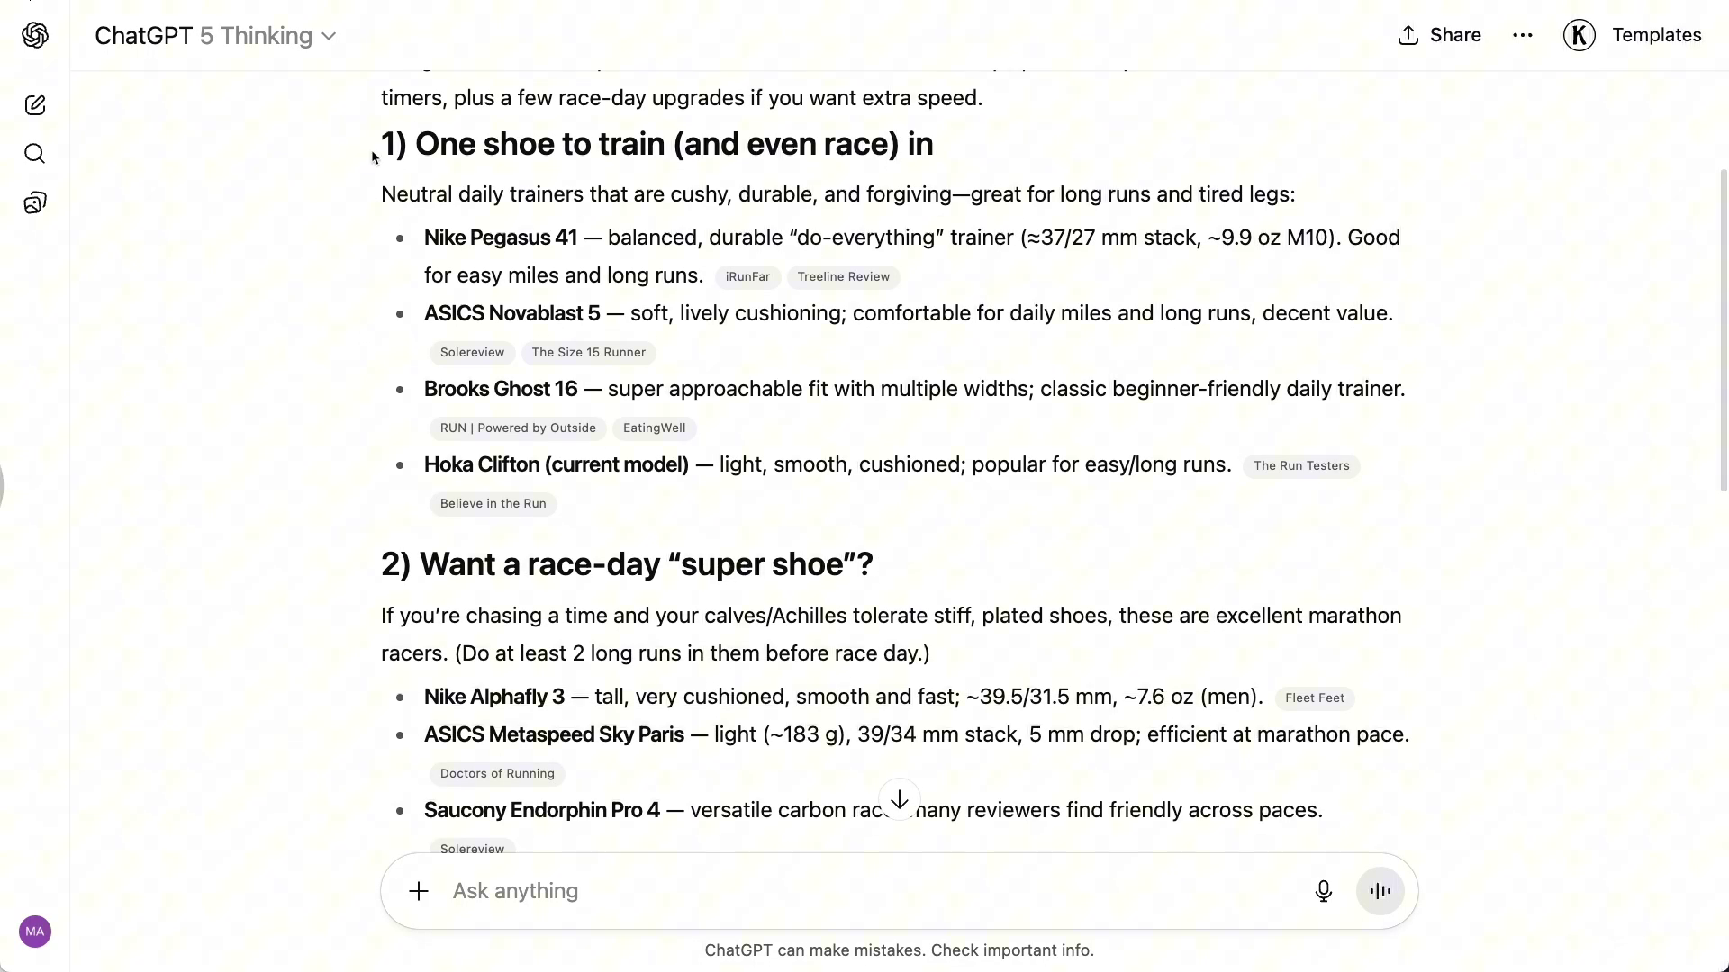
- Read through the marathon shoe answer and open the full Citations list of its sources
{"action": "left_click_drag", "start_coordinate": [380, 144], "coordinate": [441, 605]}
{"action": "left_click", "coordinate": [441, 605]}
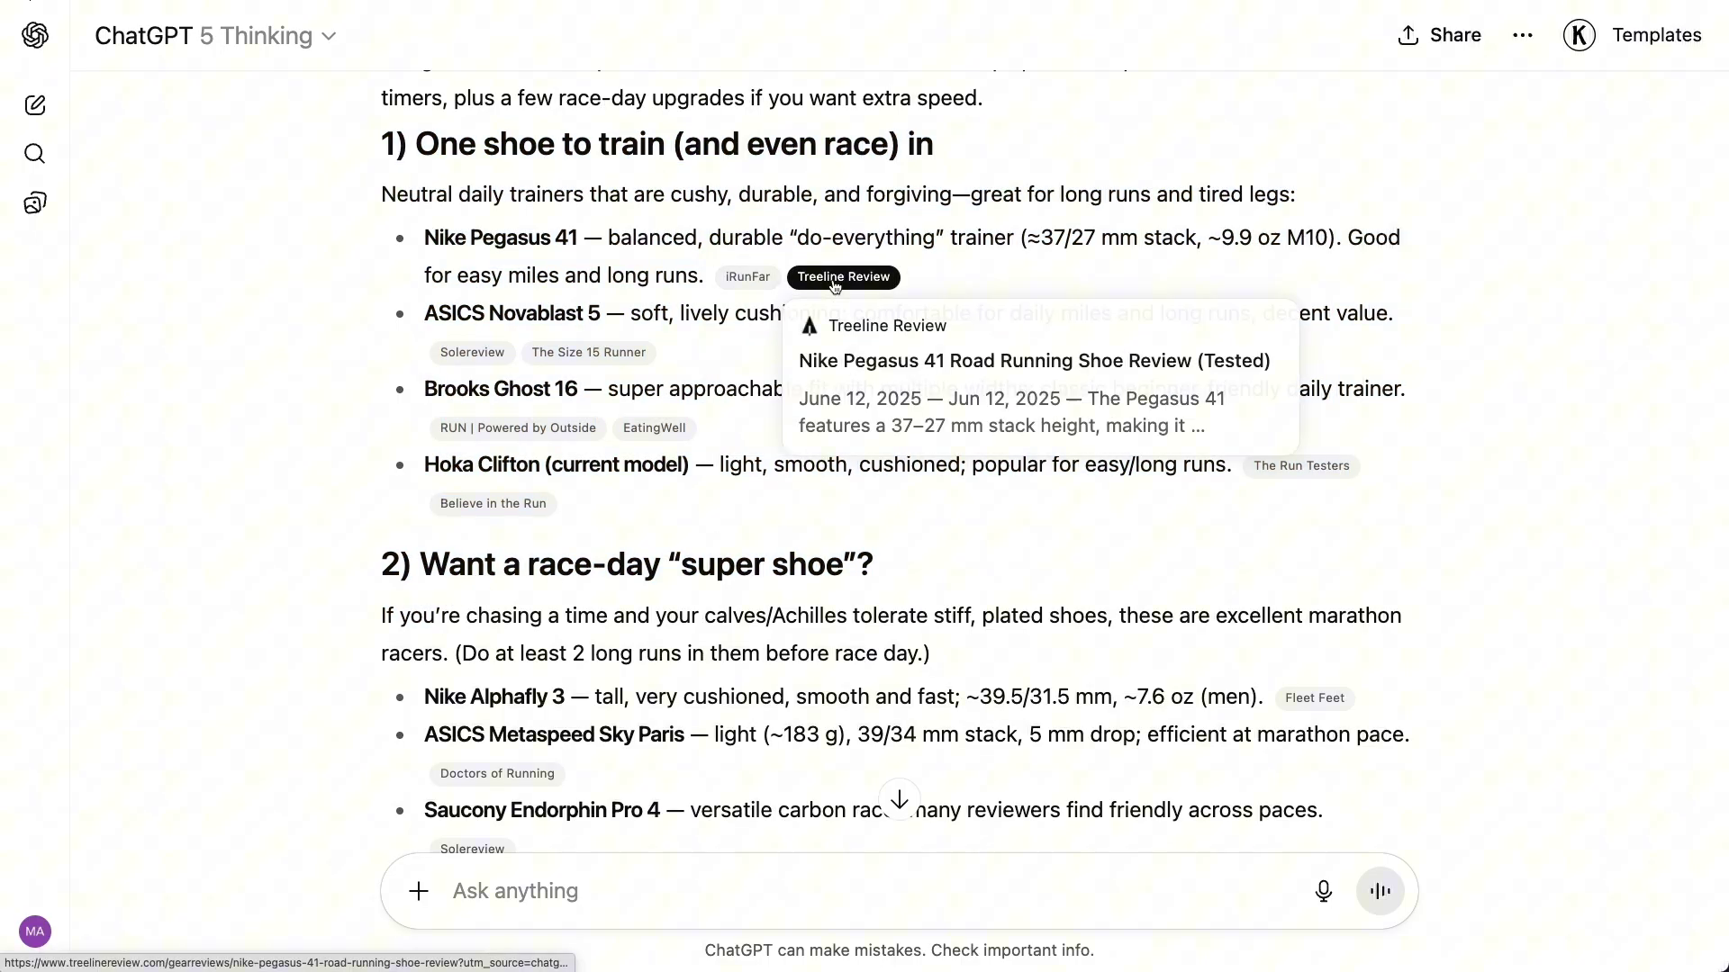
{"action": "mouse_move", "coordinate": [478, 360]}
{"action": "scroll", "coordinate": [397, 502], "scroll_direction": "down", "scroll_amount": 10}
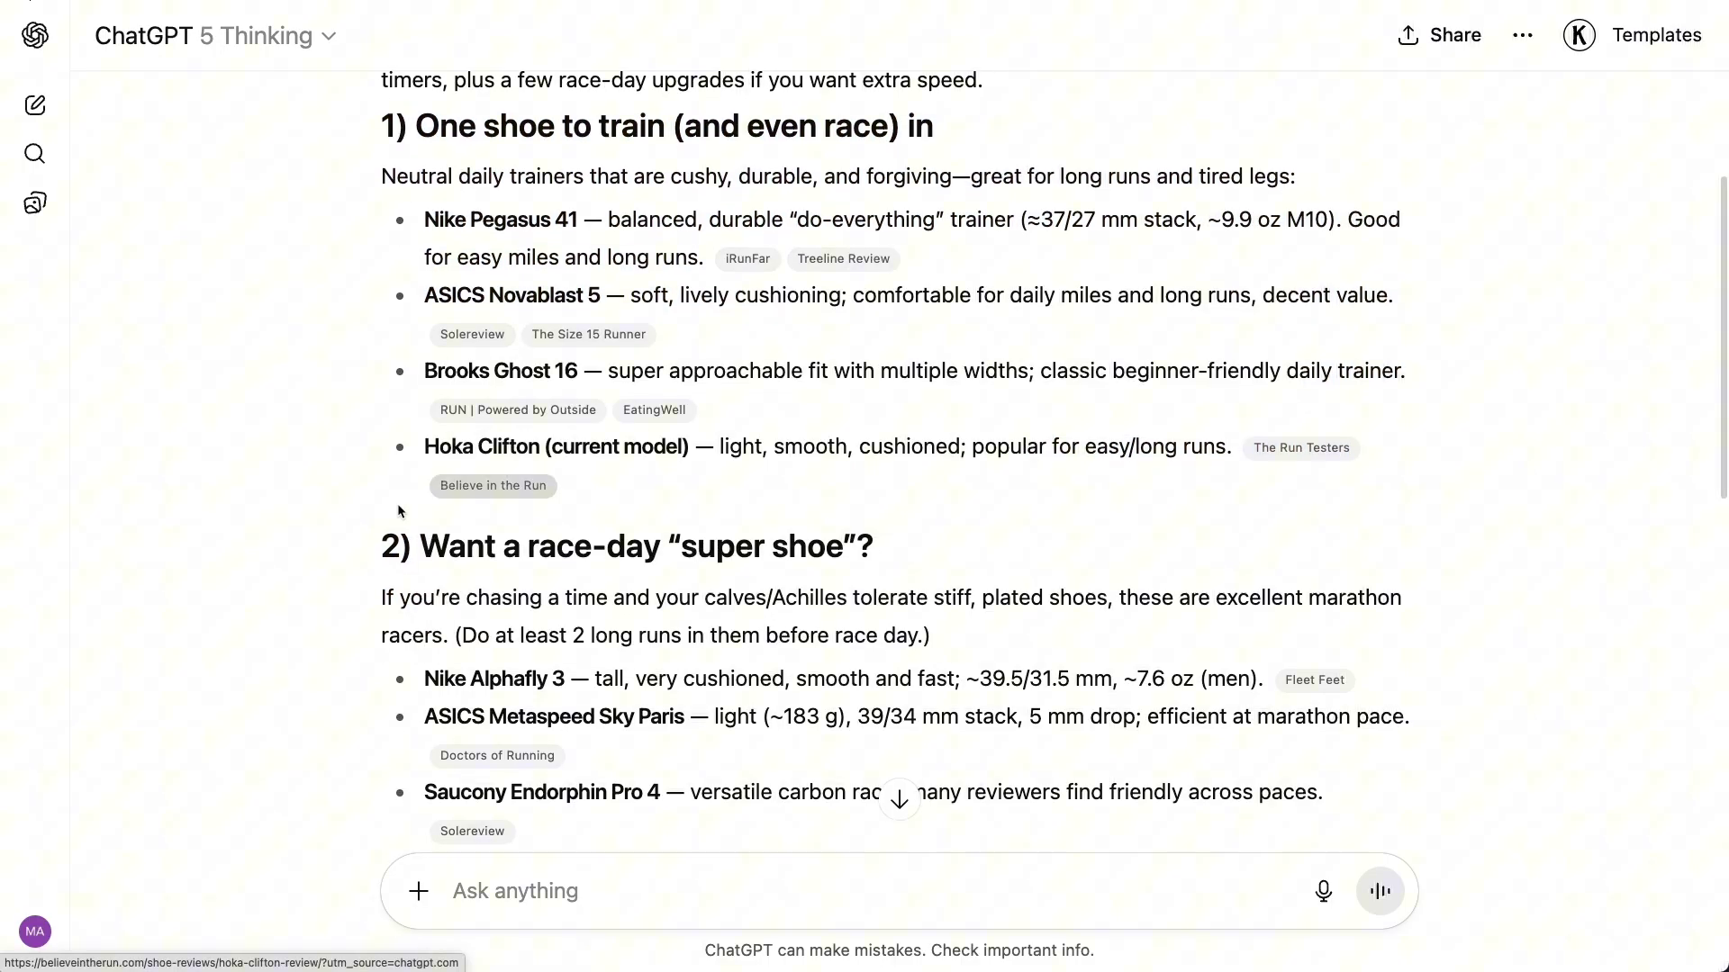
{"action": "left_click", "coordinate": [712, 814]}
{"action": "scroll", "coordinate": [1270, 380], "scroll_direction": "down", "scroll_amount": 15}
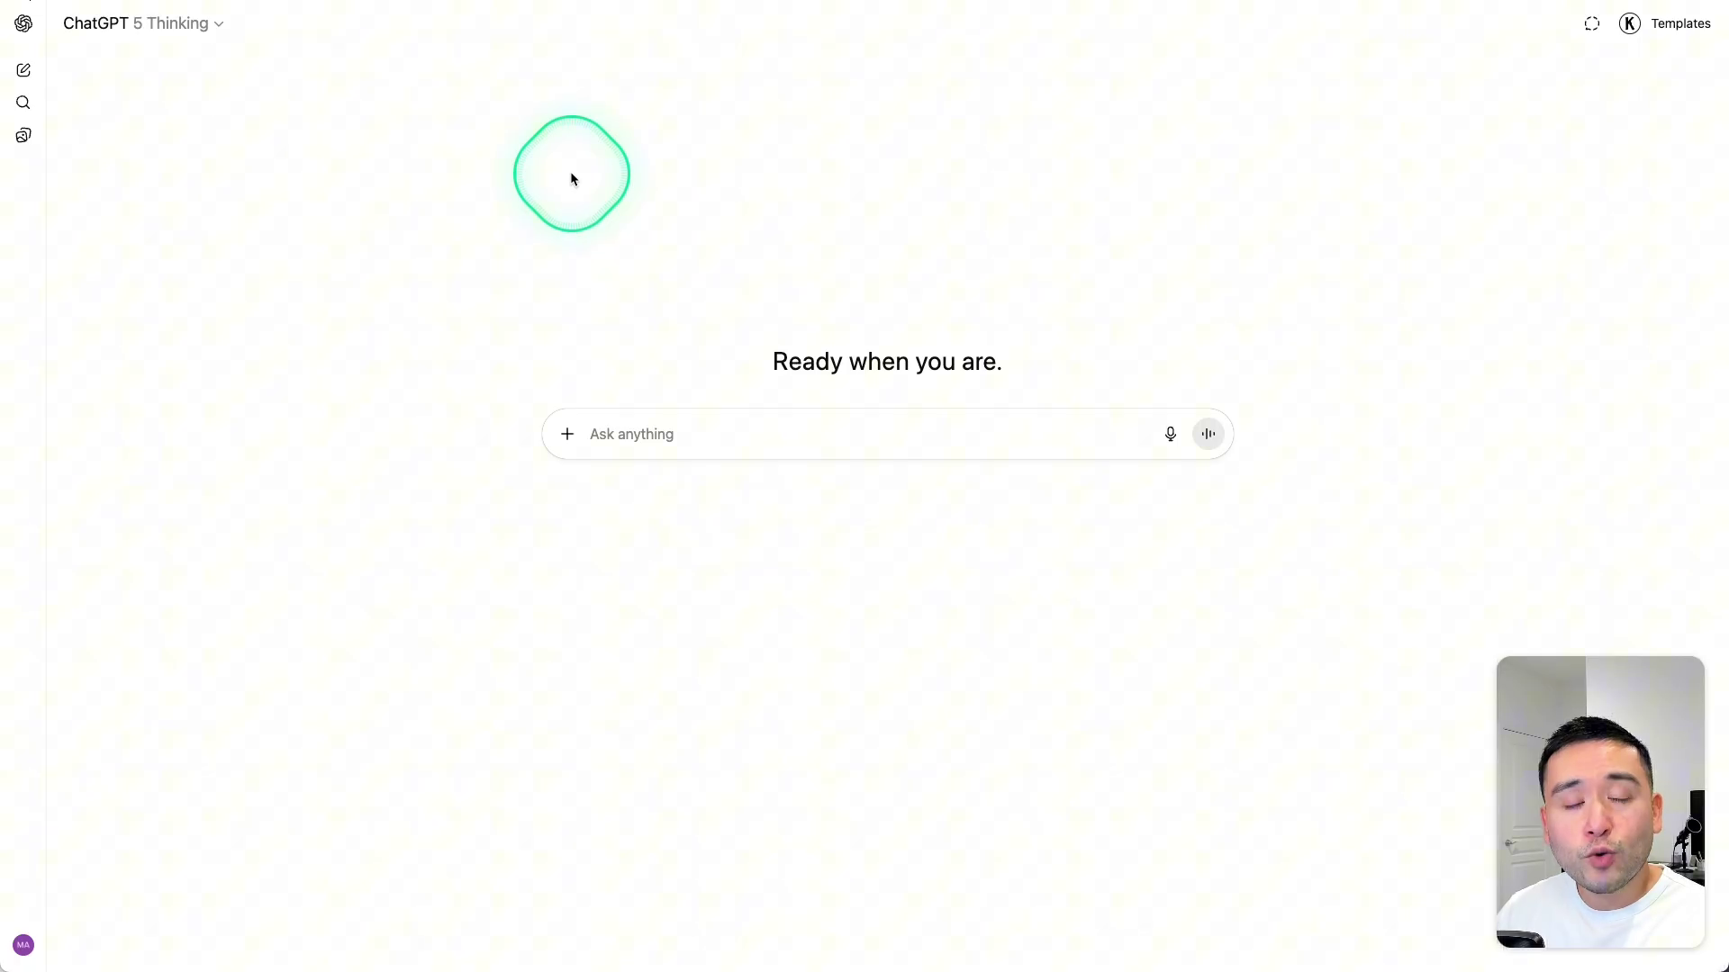
- Confirm GPT-5 Thinking is the selected model in the model menu
{"action": "left_click", "coordinate": [221, 36]}
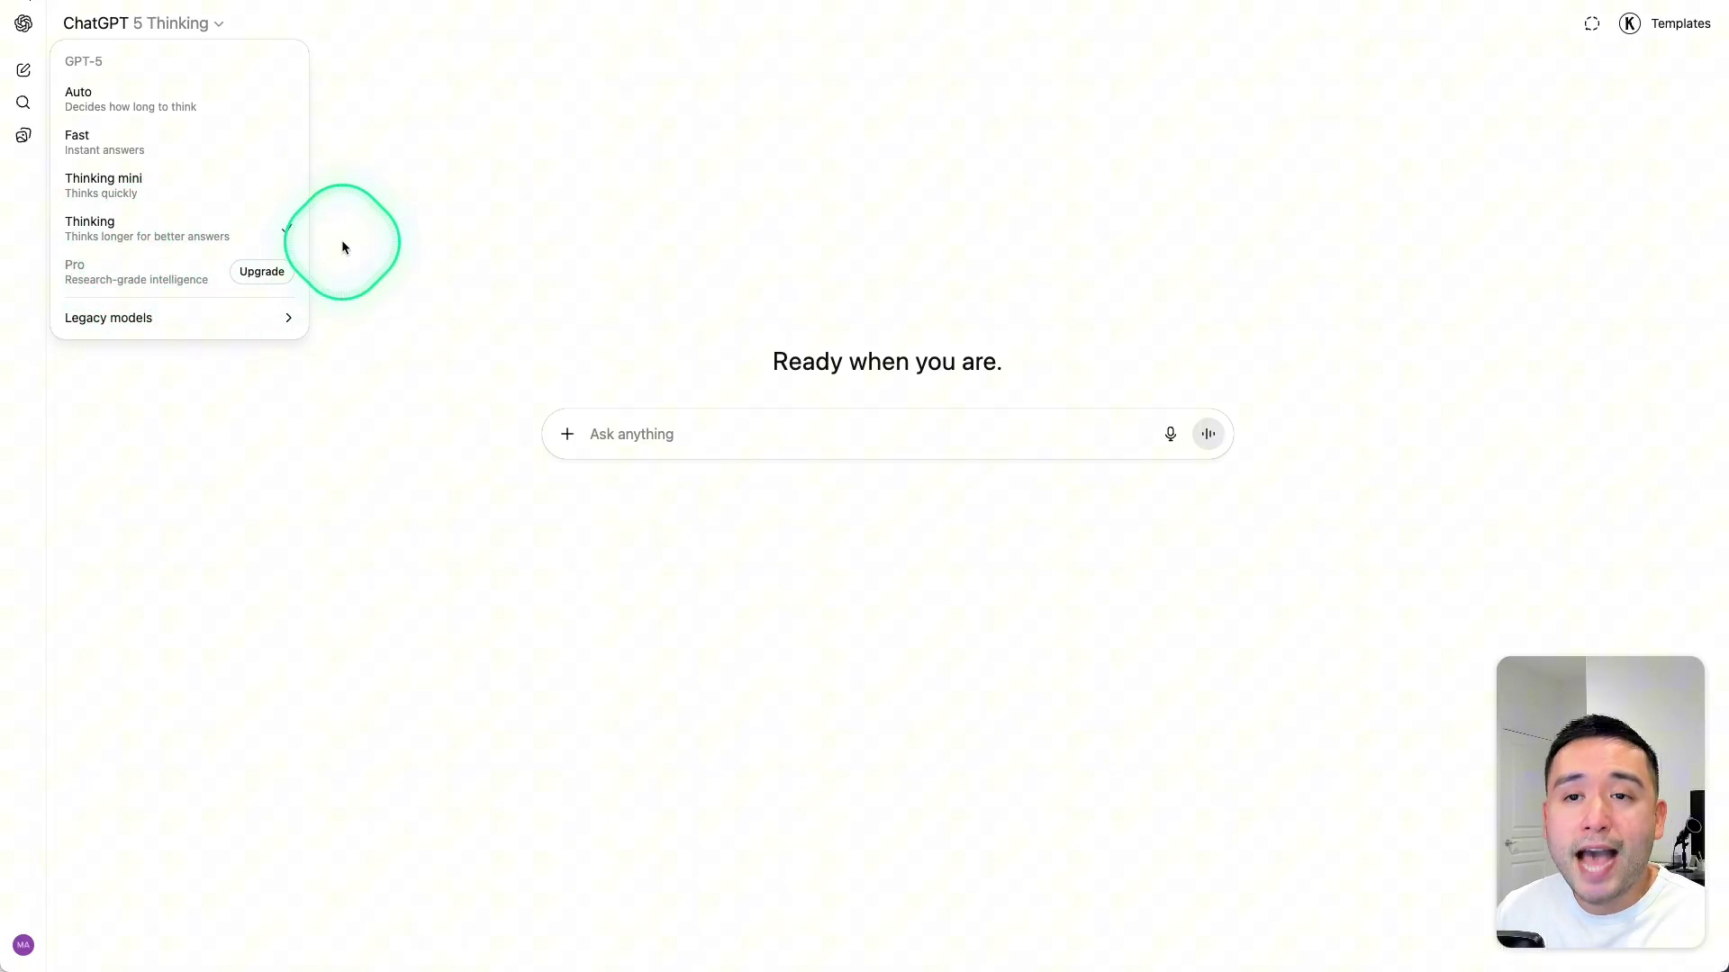
{"action": "left_click", "coordinate": [481, 229]}
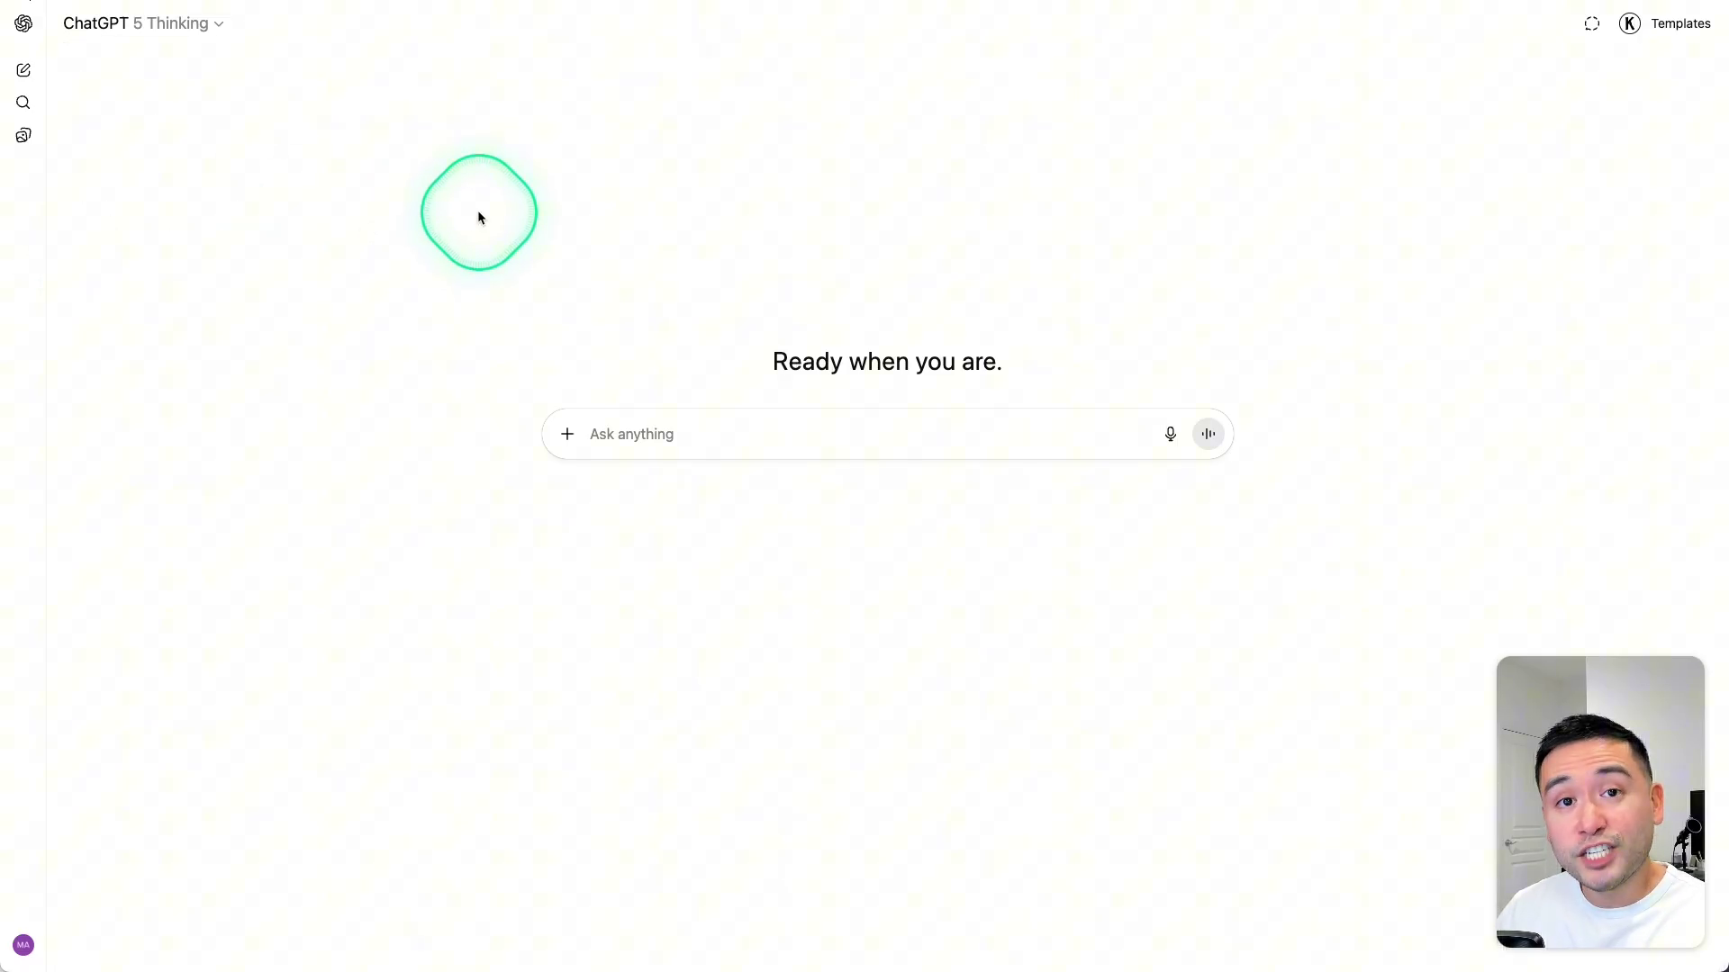
- Paste and send 'what are some popular crm tools for real estate agents?'
{"action": "type", "text": "what are some popular crm tools for real estate agents?"}
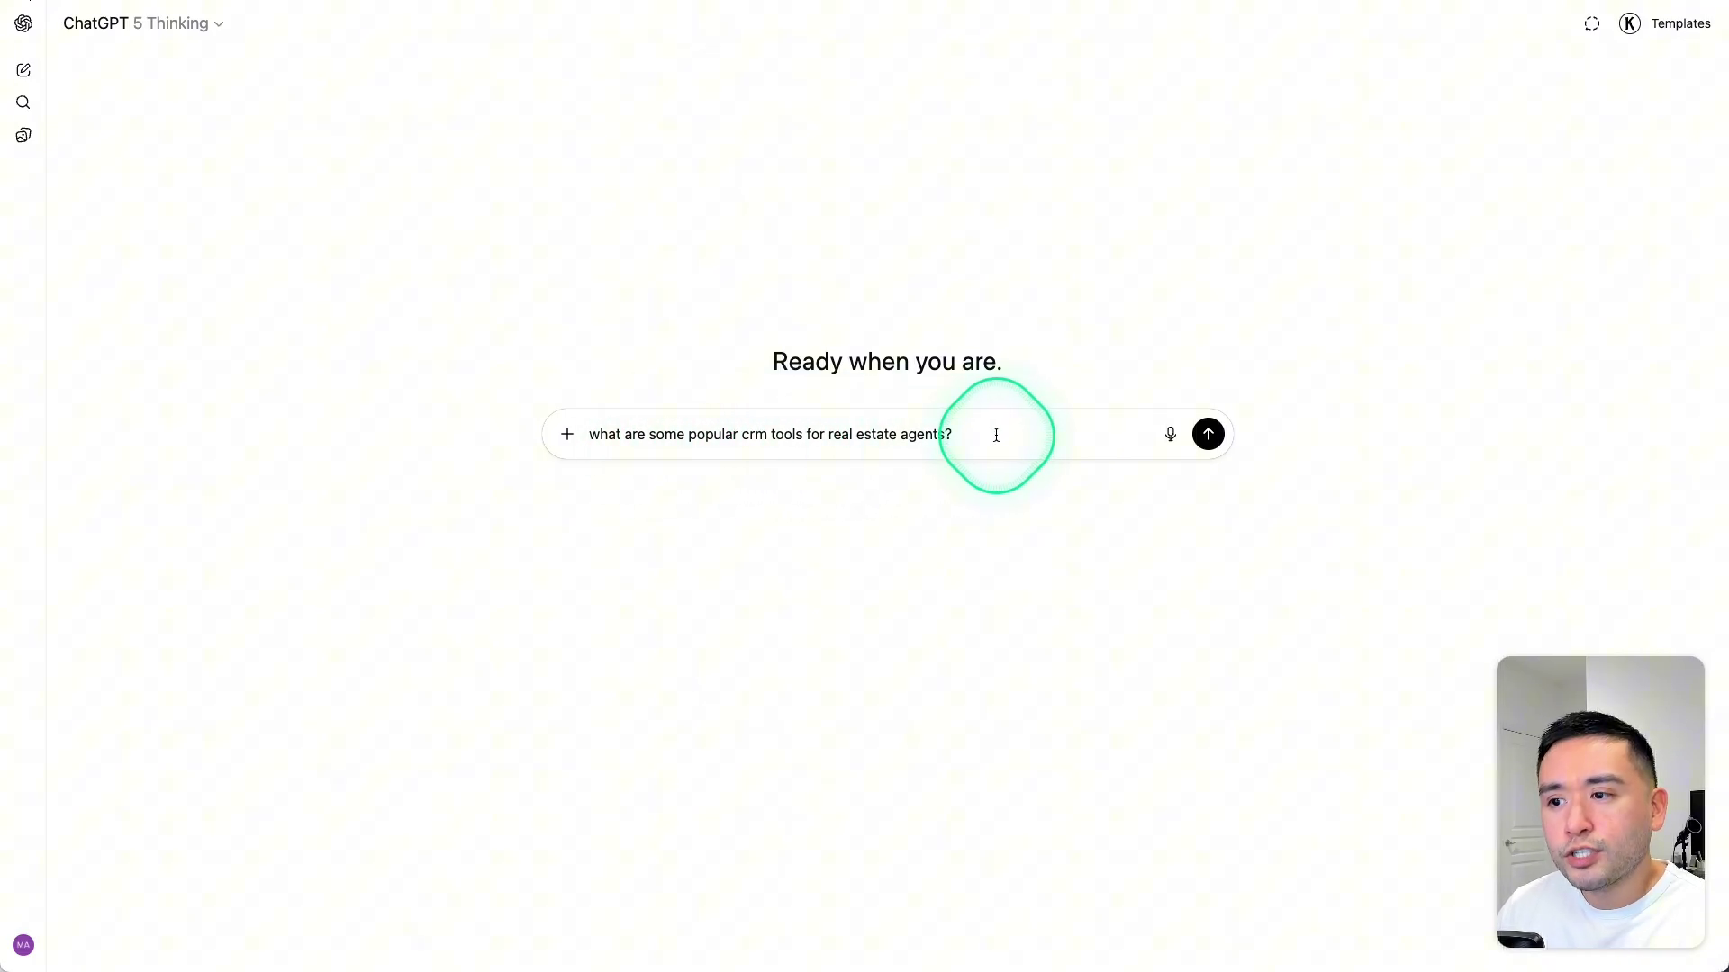
{"action": "left_click", "coordinate": [1208, 434]}
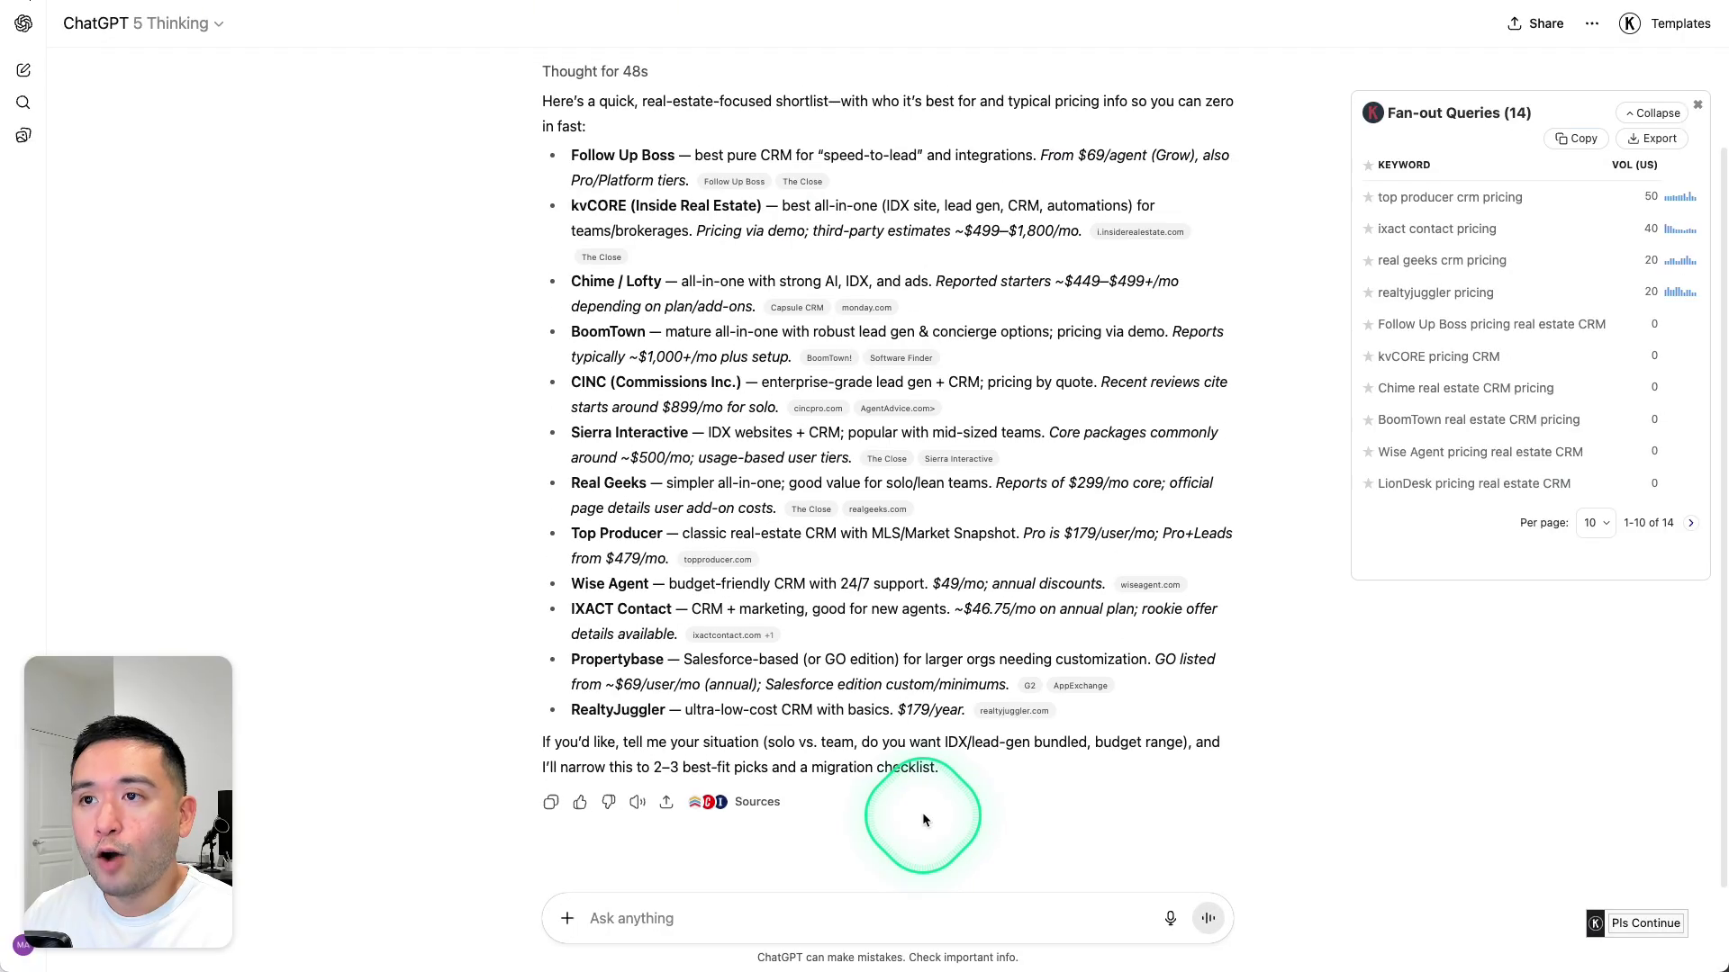
{"action": "scroll", "coordinate": [922, 812], "scroll_direction": "up", "scroll_amount": 3}
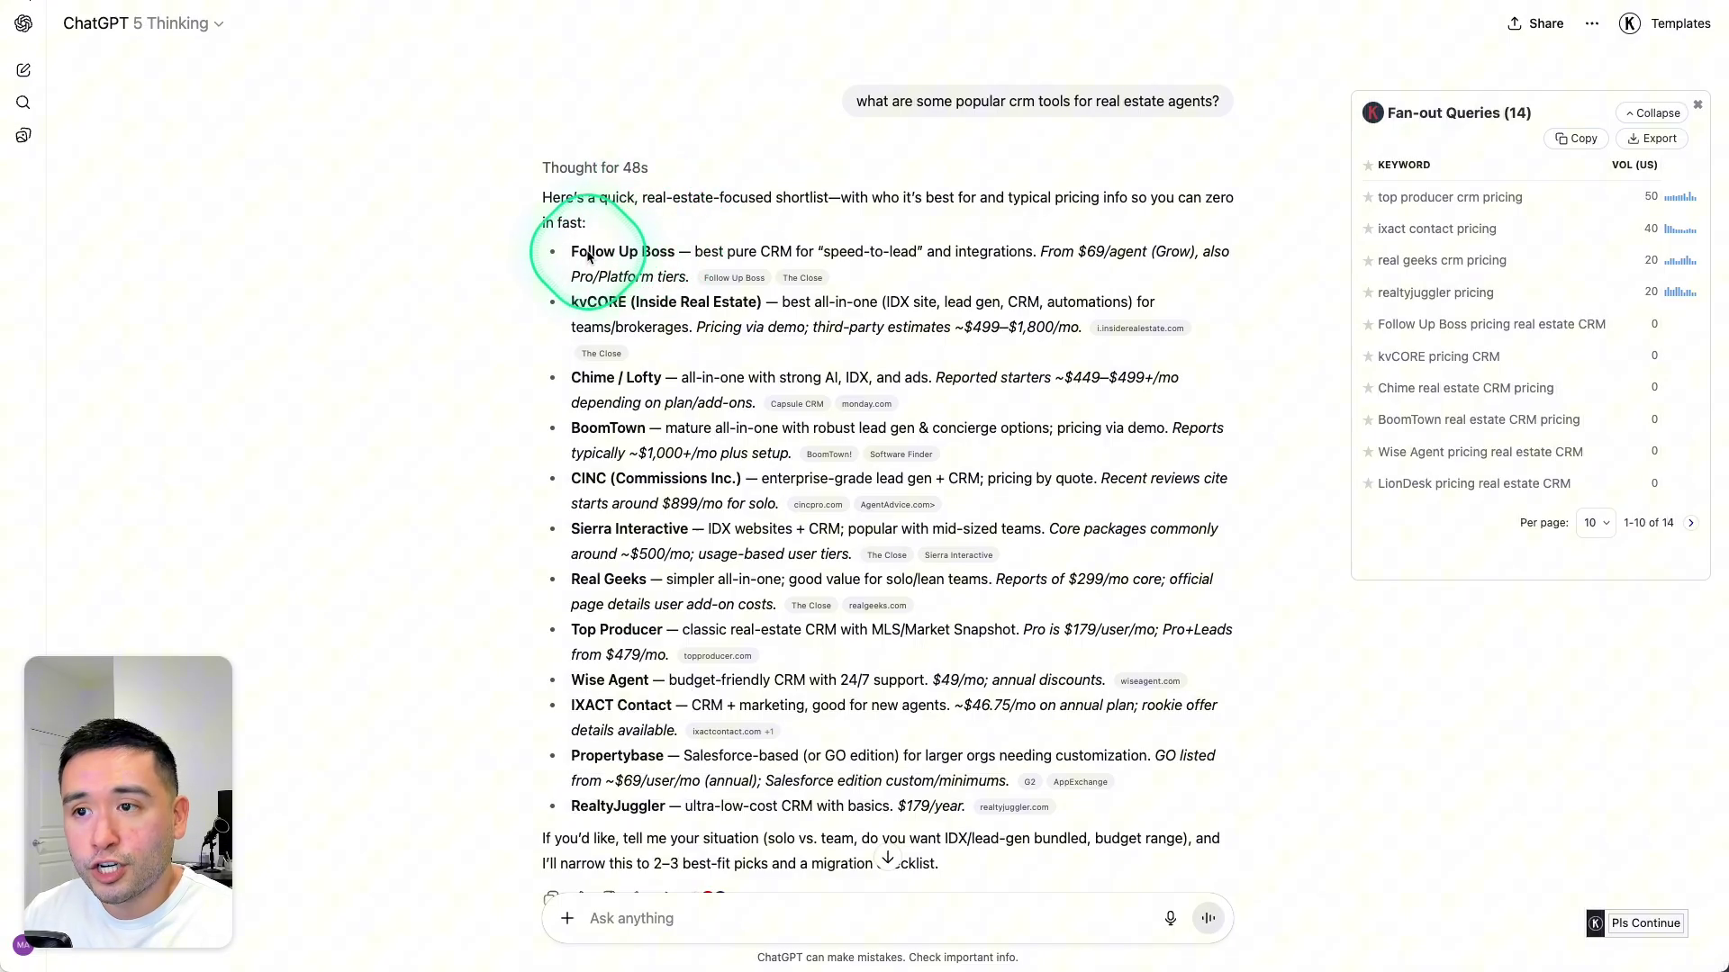
{"action": "left_click_drag", "start_coordinate": [613, 249], "coordinate": [673, 251]}
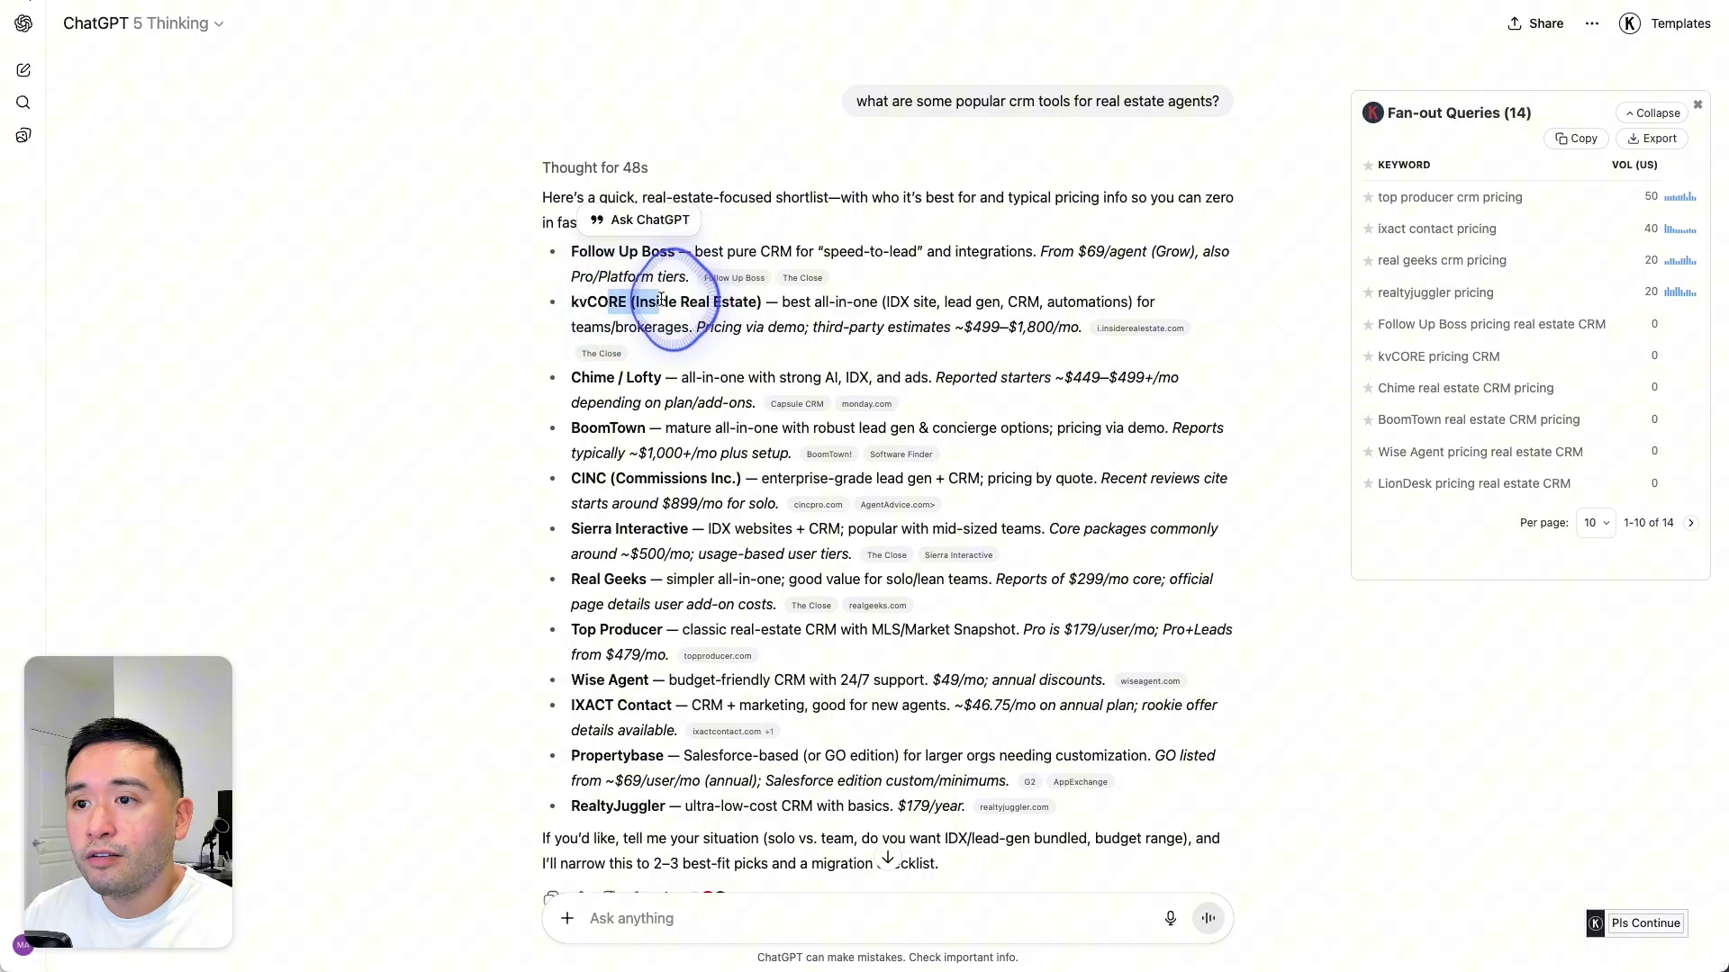
{"action": "left_click_drag", "start_coordinate": [607, 301], "coordinate": [676, 302]}
{"action": "scroll", "coordinate": [614, 384], "scroll_direction": "down", "scroll_amount": 2}
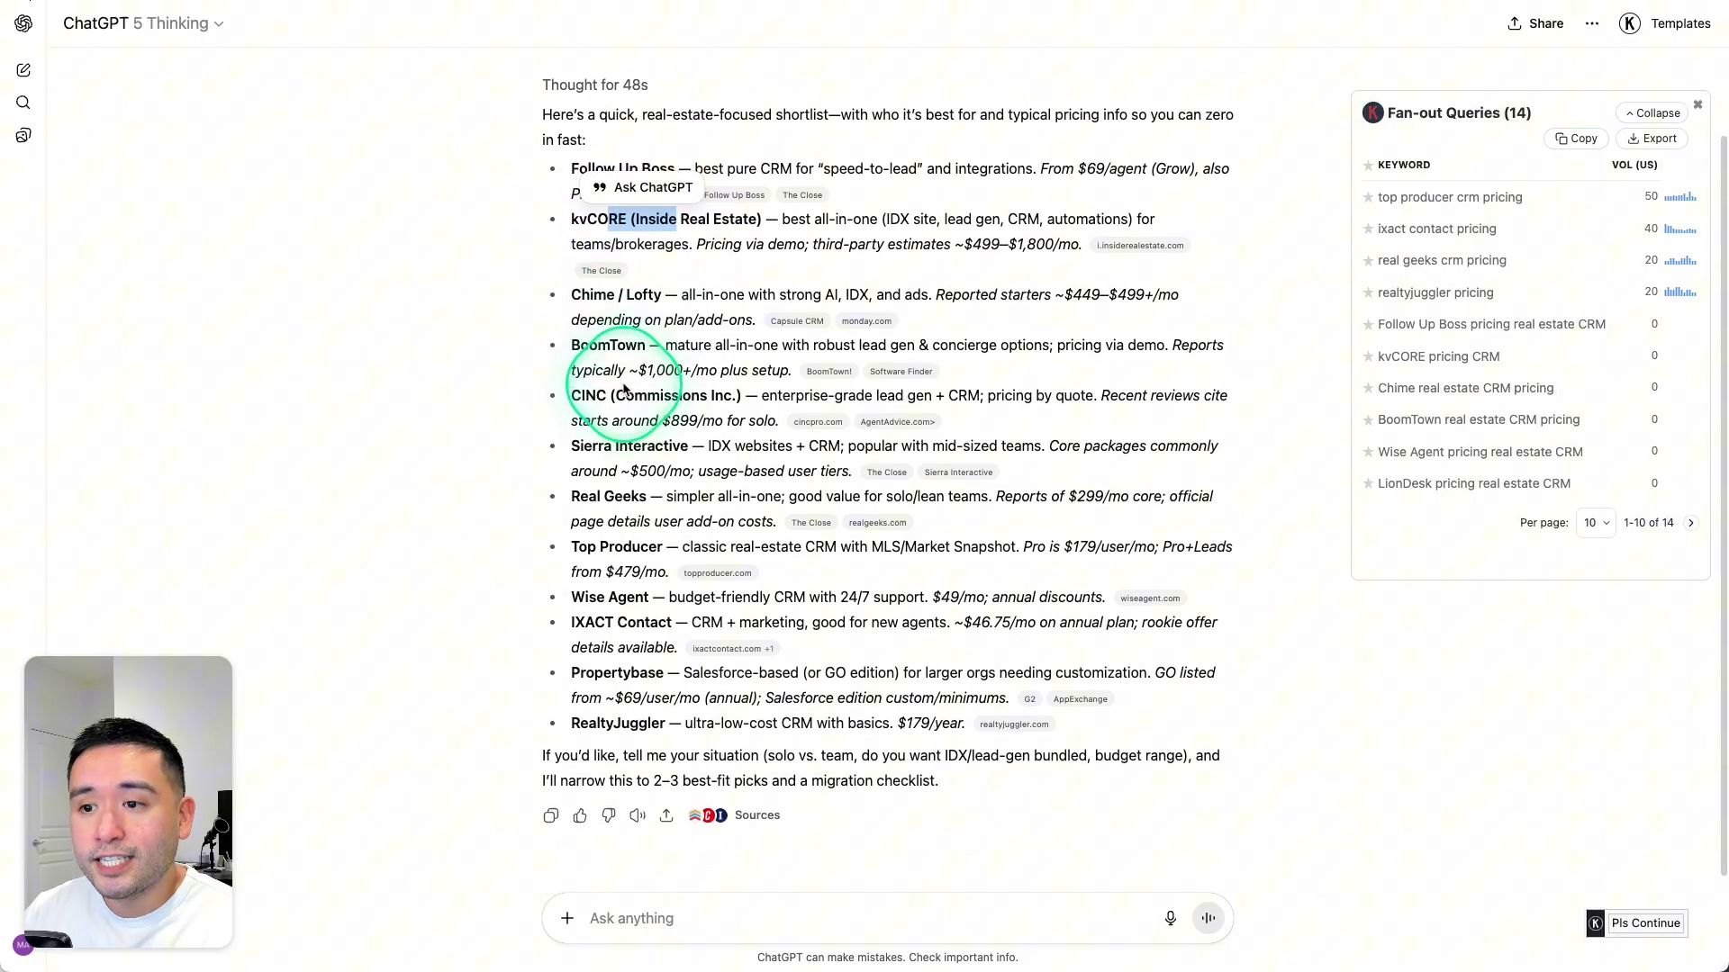
{"action": "left_click", "coordinate": [782, 261]}
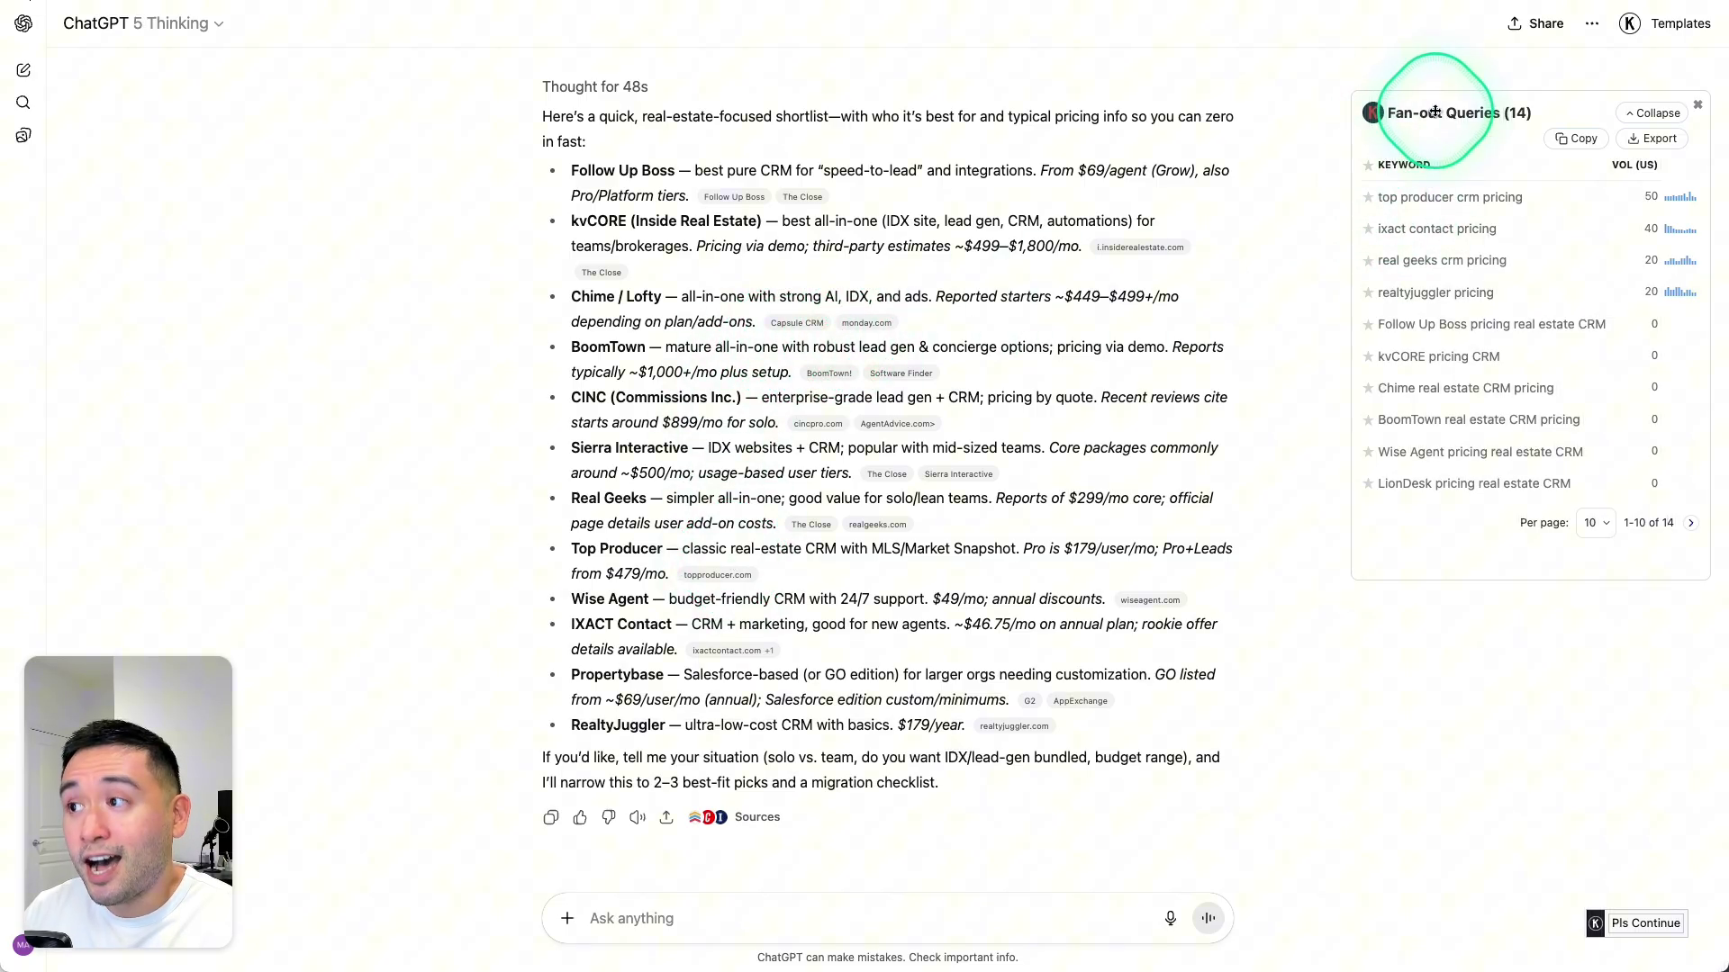
- Nudge the Fan-out Queries panel left and page between queries 1–10 and 11–14 twice
{"action": "left_click_drag", "start_coordinate": [1434, 112], "coordinate": [1390, 109]}
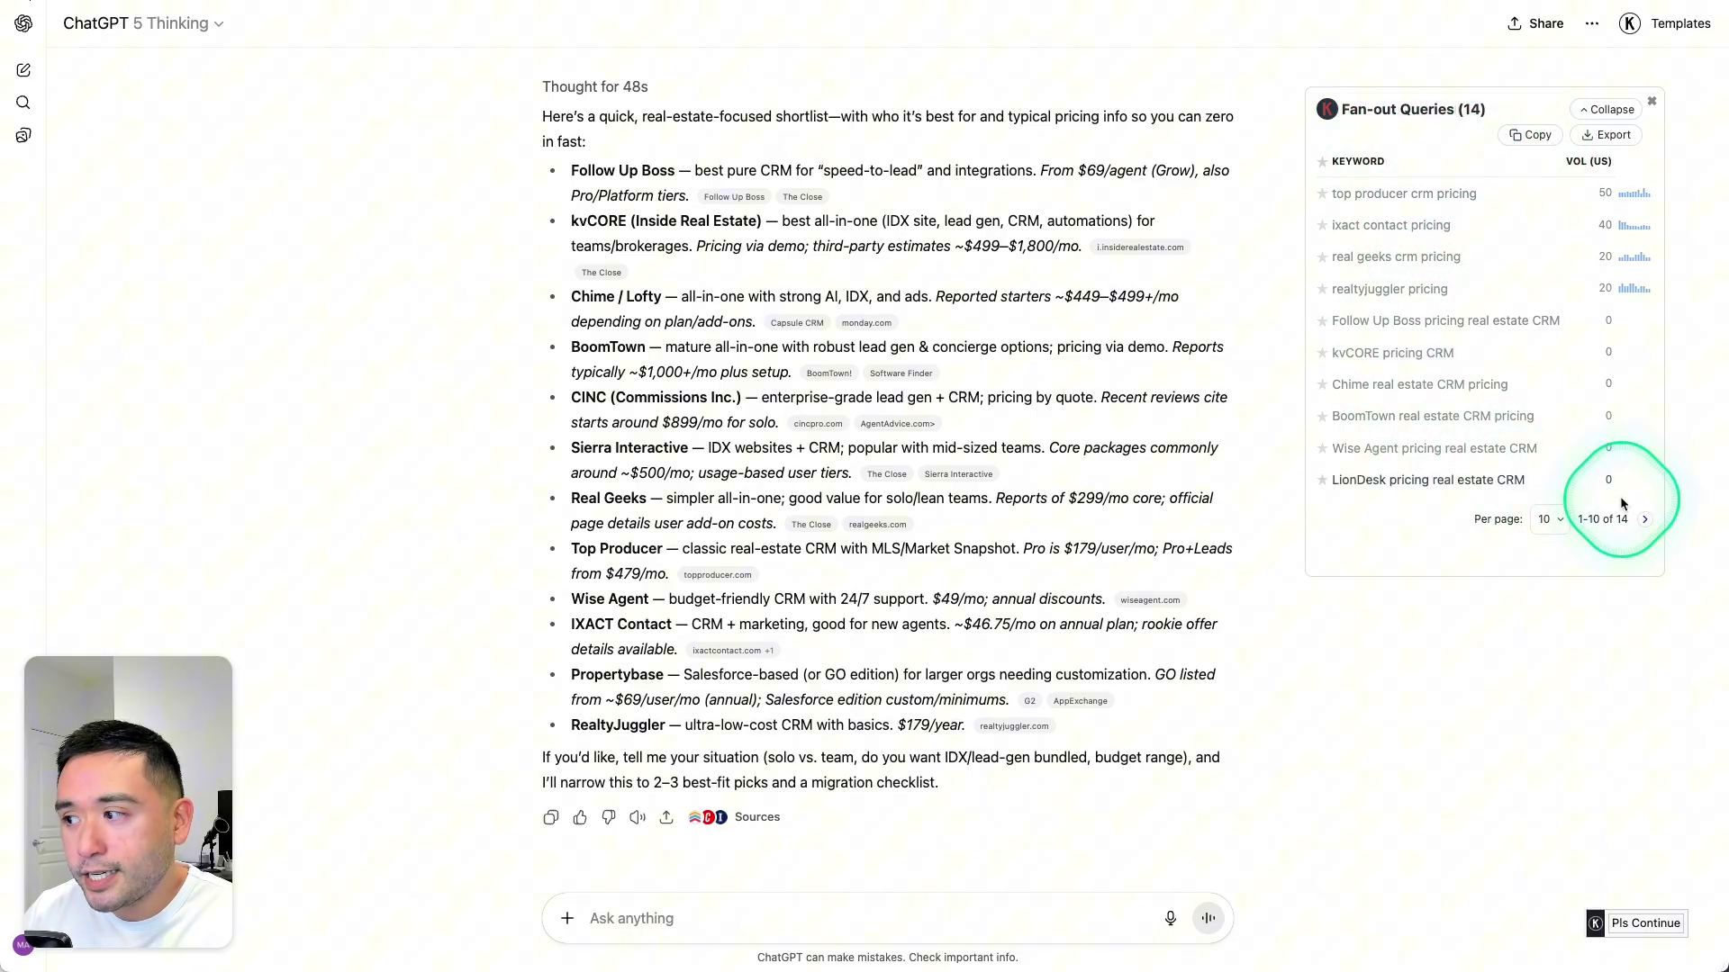
{"action": "left_click", "coordinate": [1644, 520]}
{"action": "left_click", "coordinate": [1638, 329]}
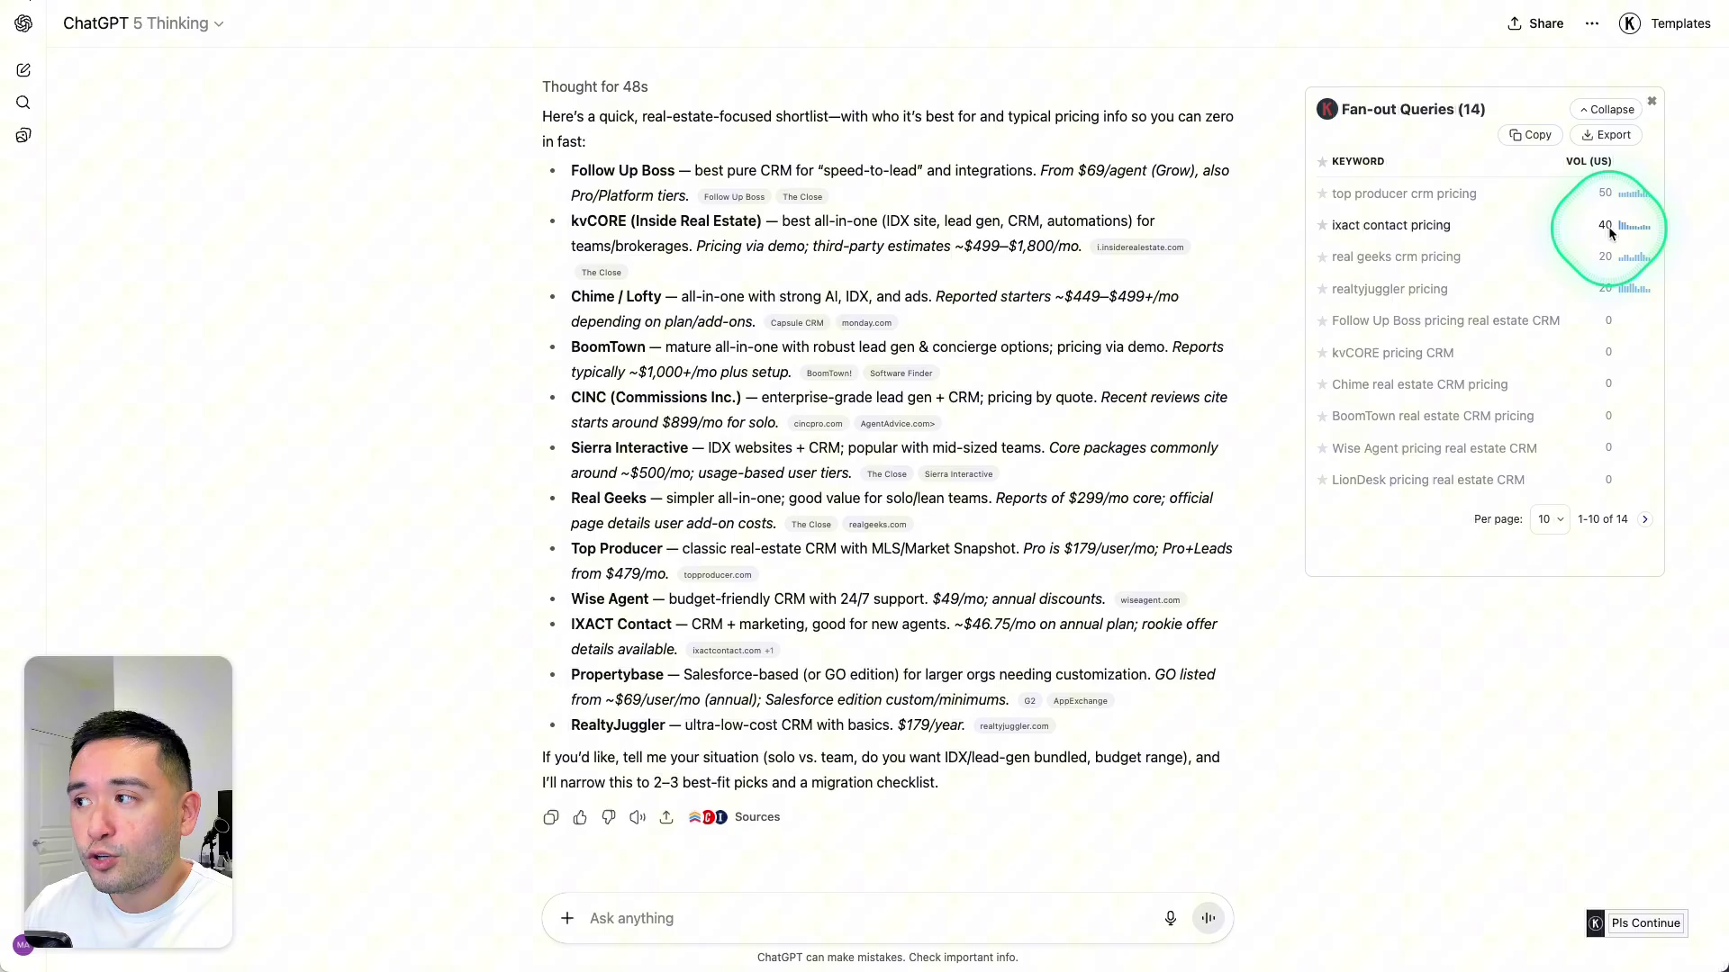
{"action": "left_click", "coordinate": [1644, 520]}
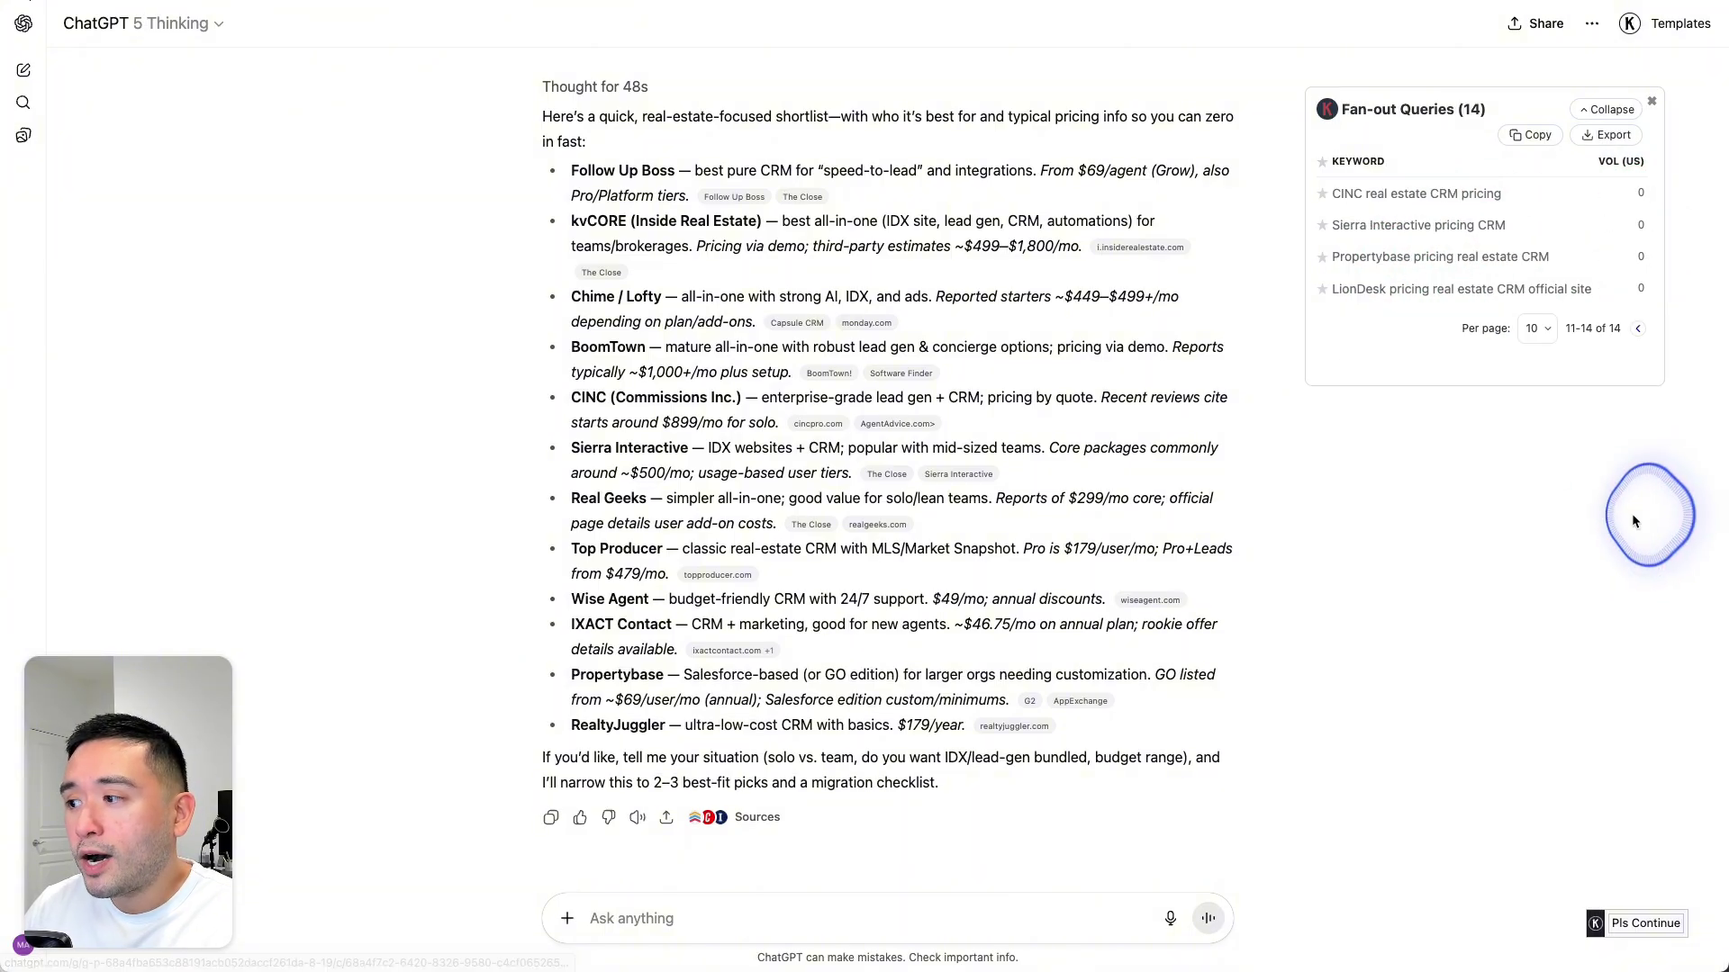
{"action": "left_click", "coordinate": [1638, 328]}
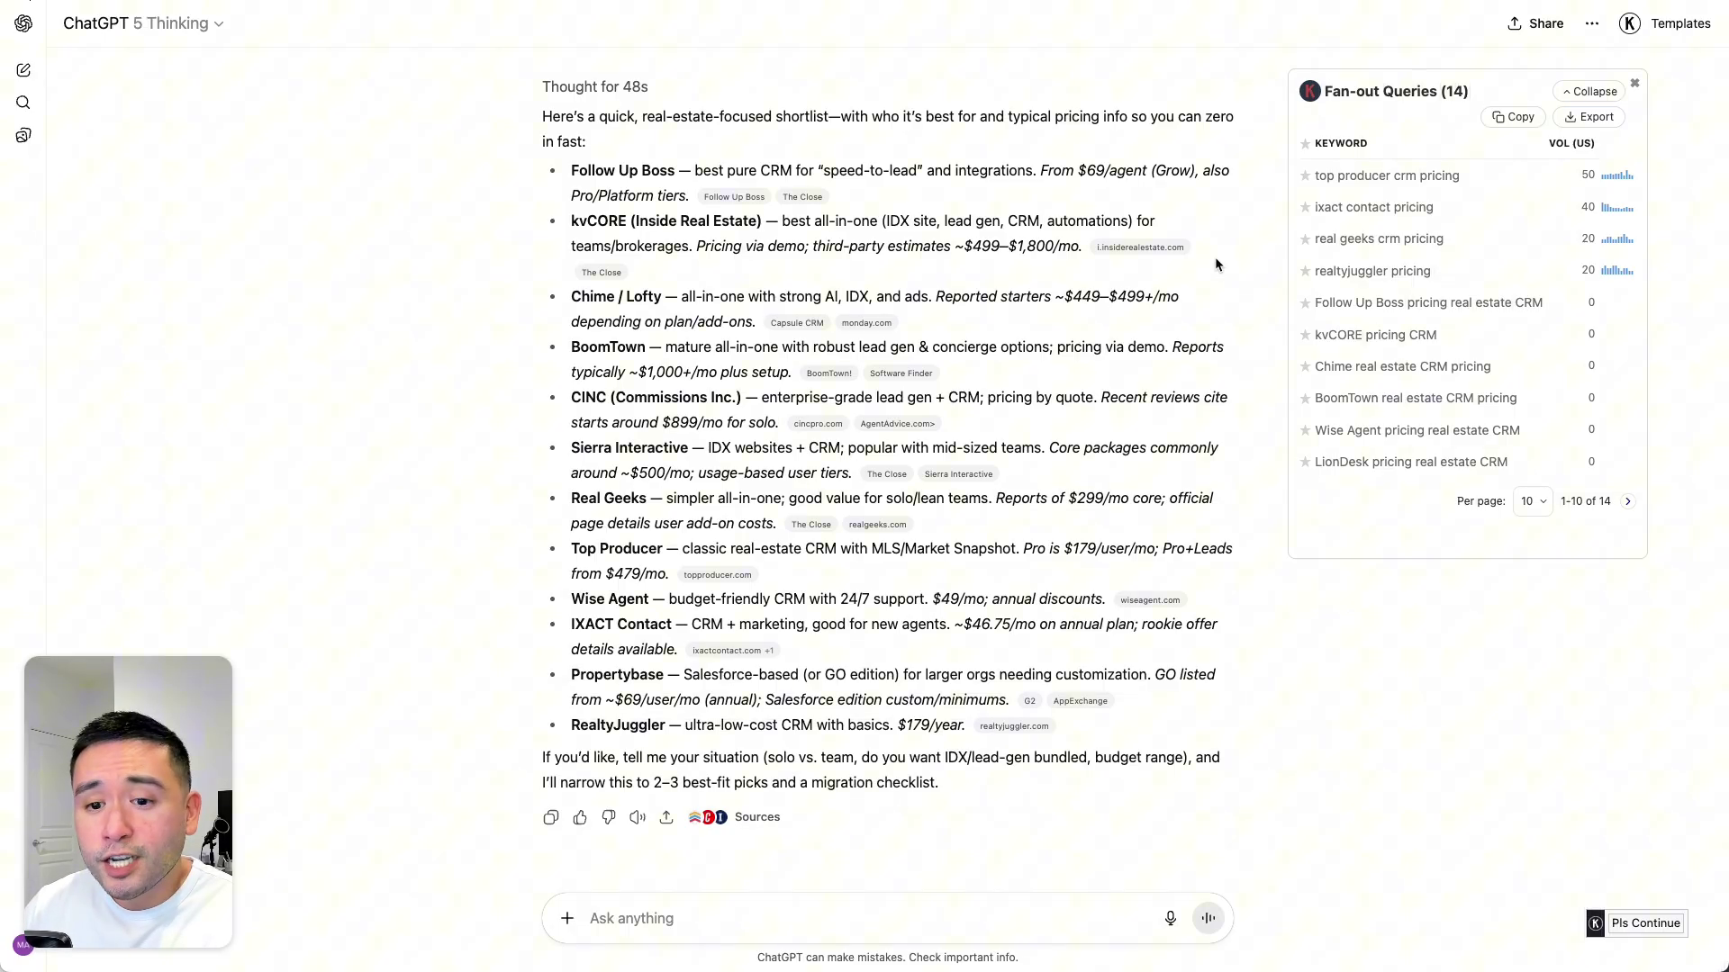
- Open the CRM answer's Citations, shift the Fan-out panel left, then close Citations
{"action": "left_click", "coordinate": [757, 820]}
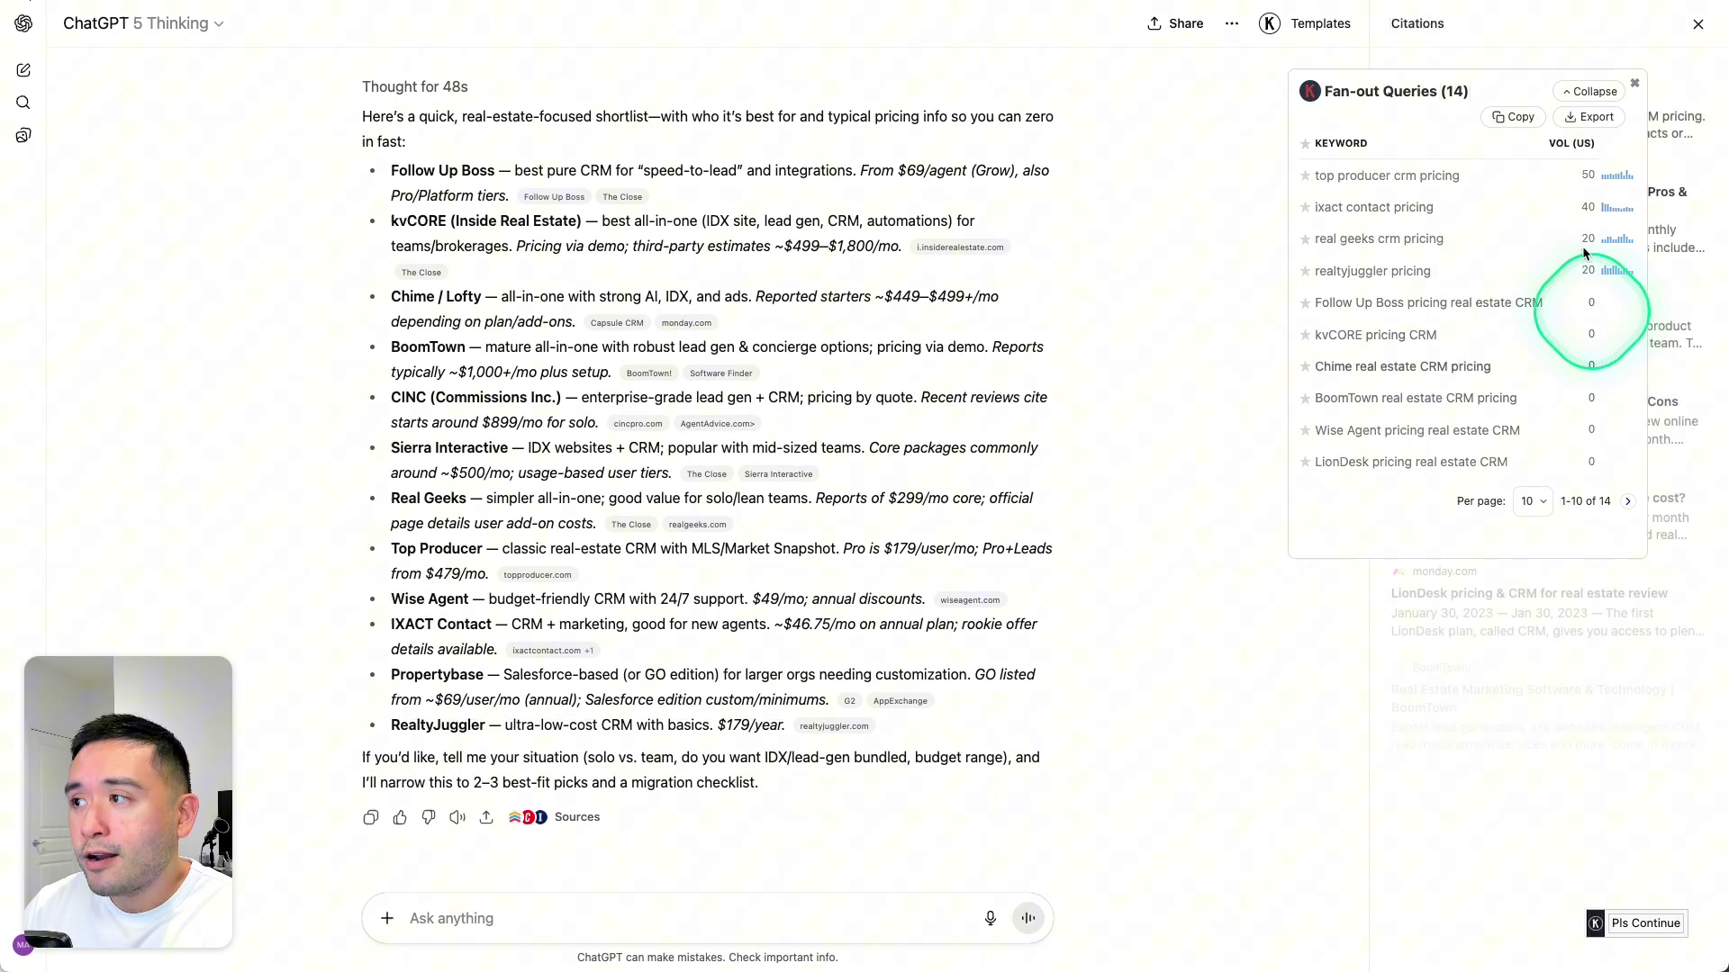
{"action": "left_click_drag", "start_coordinate": [1578, 90], "coordinate": [1308, 78]}
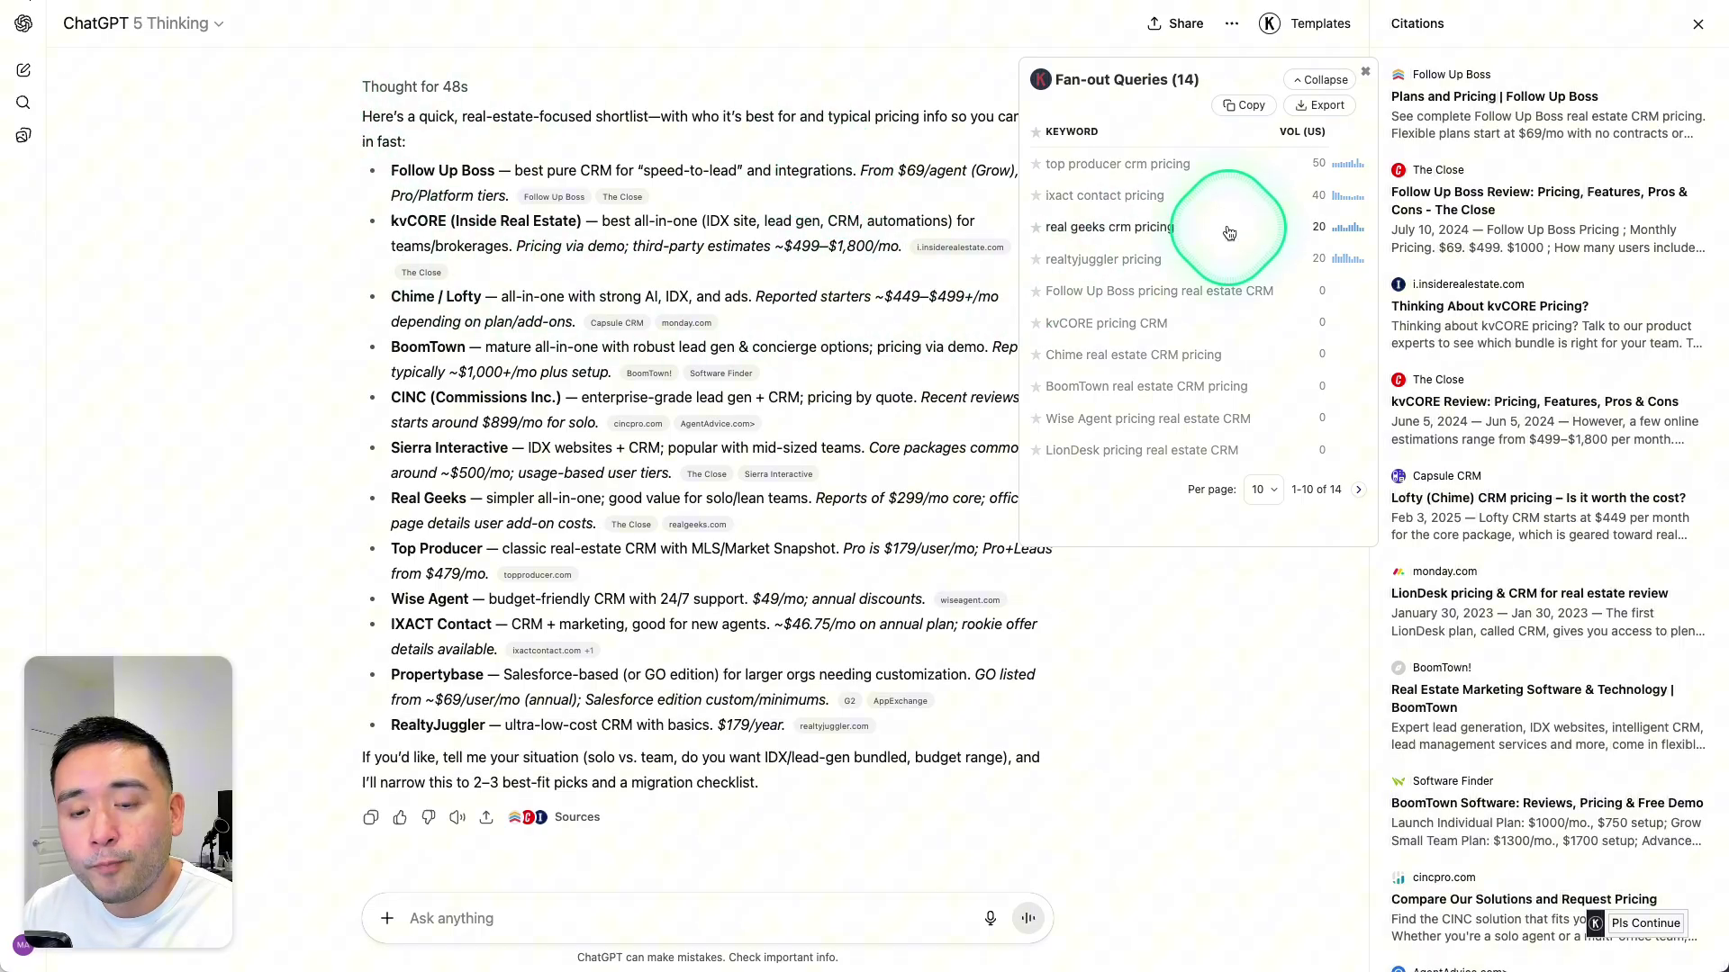
{"action": "scroll", "coordinate": [945, 306], "scroll_direction": "up", "scroll_amount": 2}
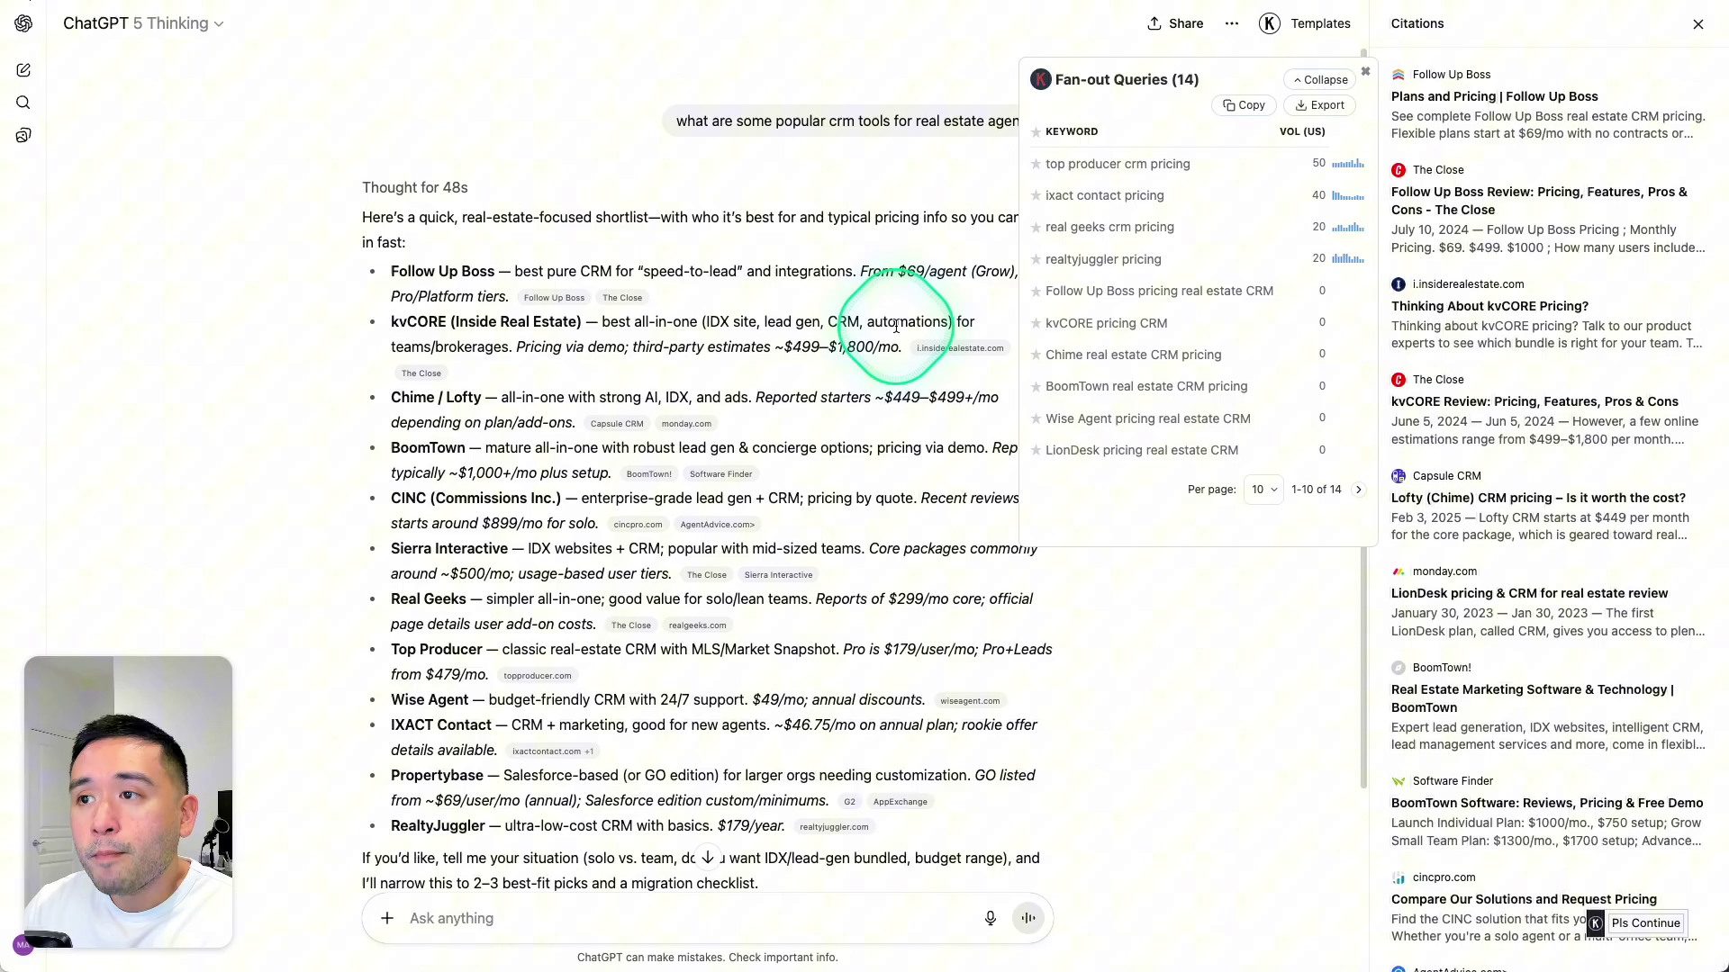
{"action": "left_click", "coordinate": [1699, 24]}
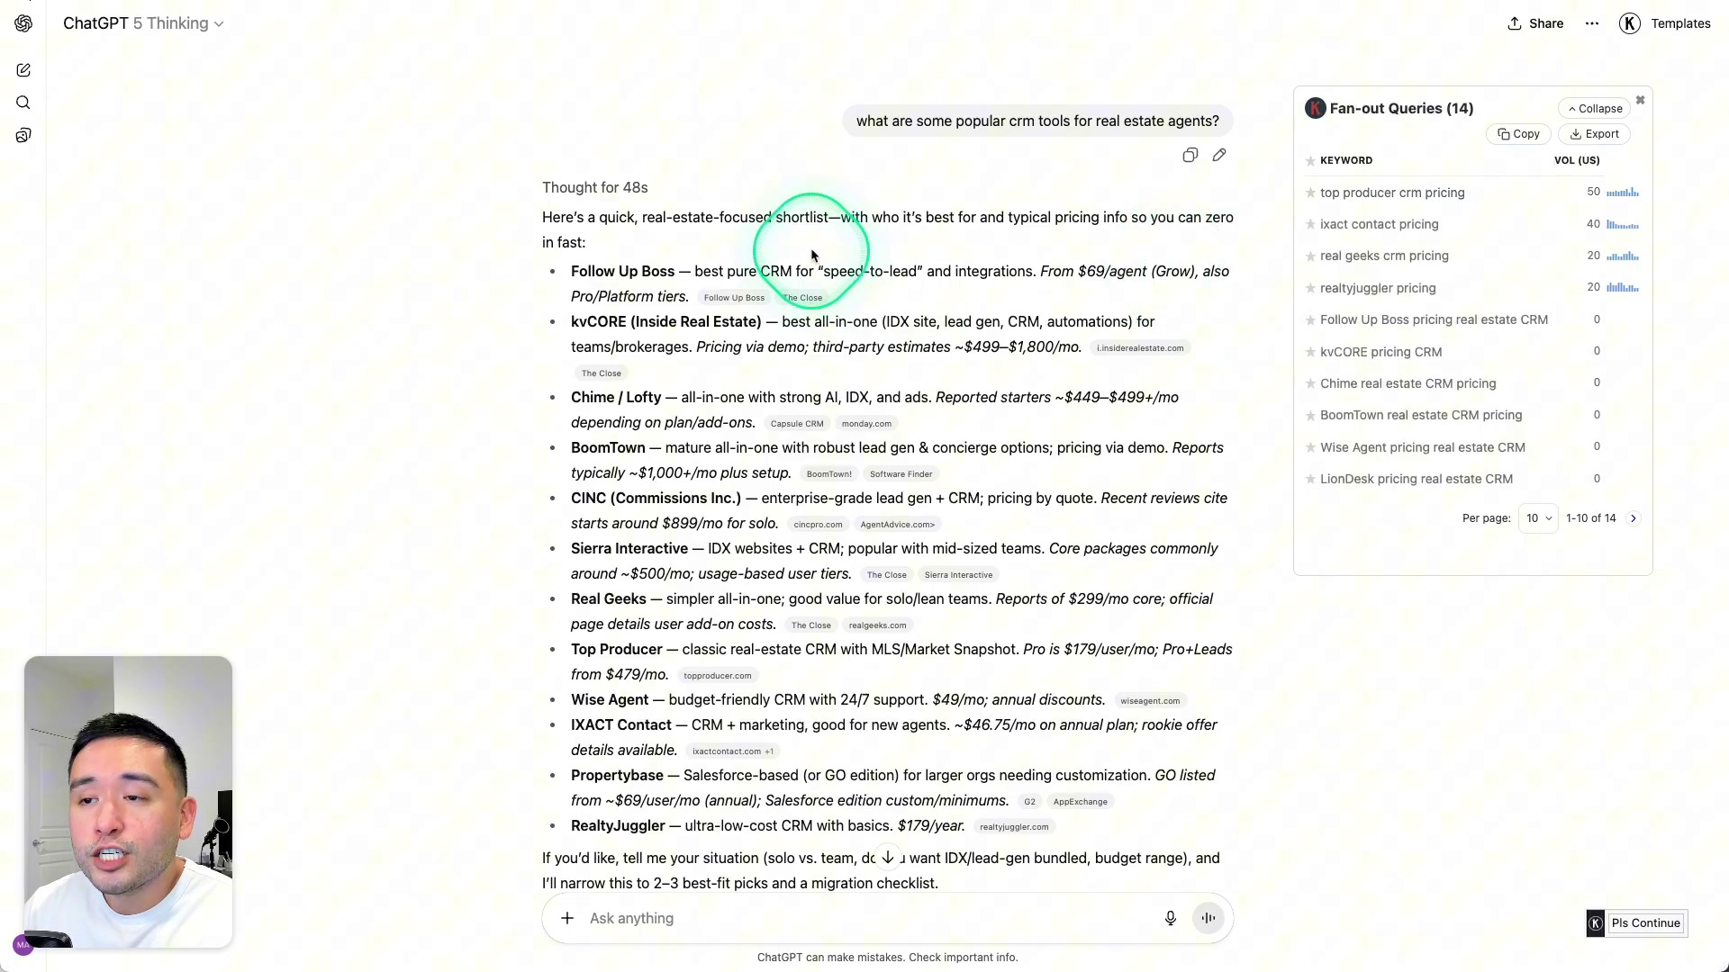
- Scroll the CRM answer and briefly select part of its text
{"action": "scroll", "coordinate": [792, 309], "scroll_direction": "down", "scroll_amount": 2}
{"action": "scroll", "coordinate": [748, 275], "scroll_direction": "up", "scroll_amount": 2}
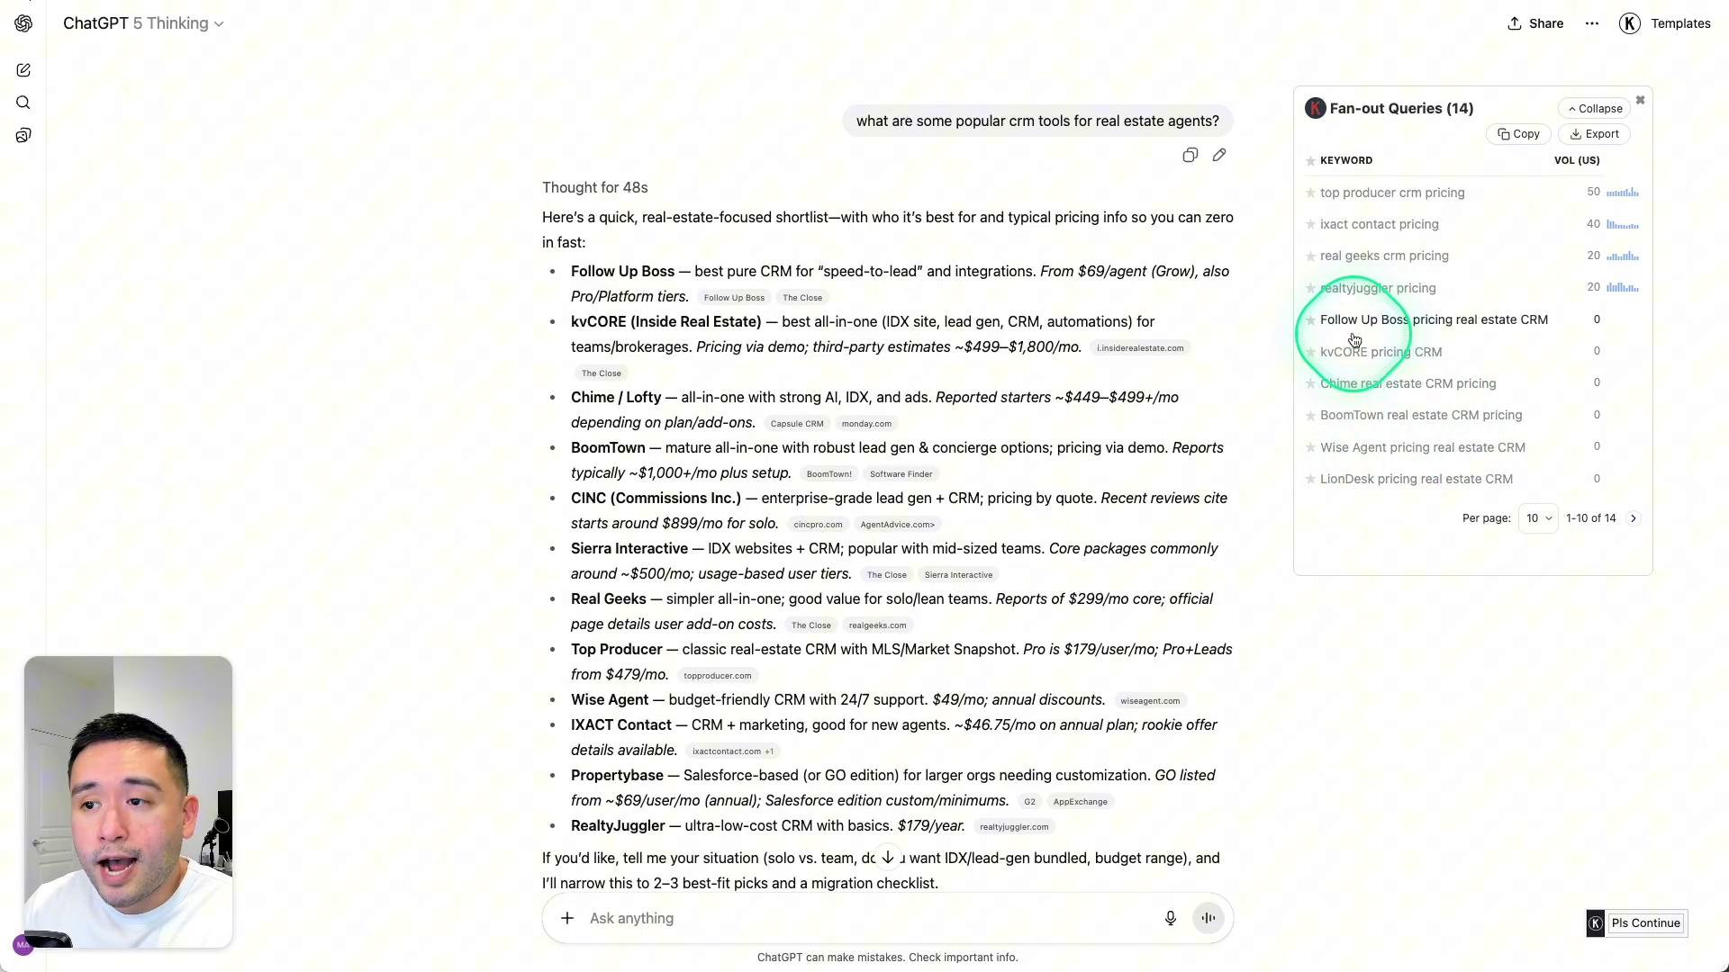
{"action": "left_click_drag", "start_coordinate": [655, 294], "coordinate": [705, 465]}
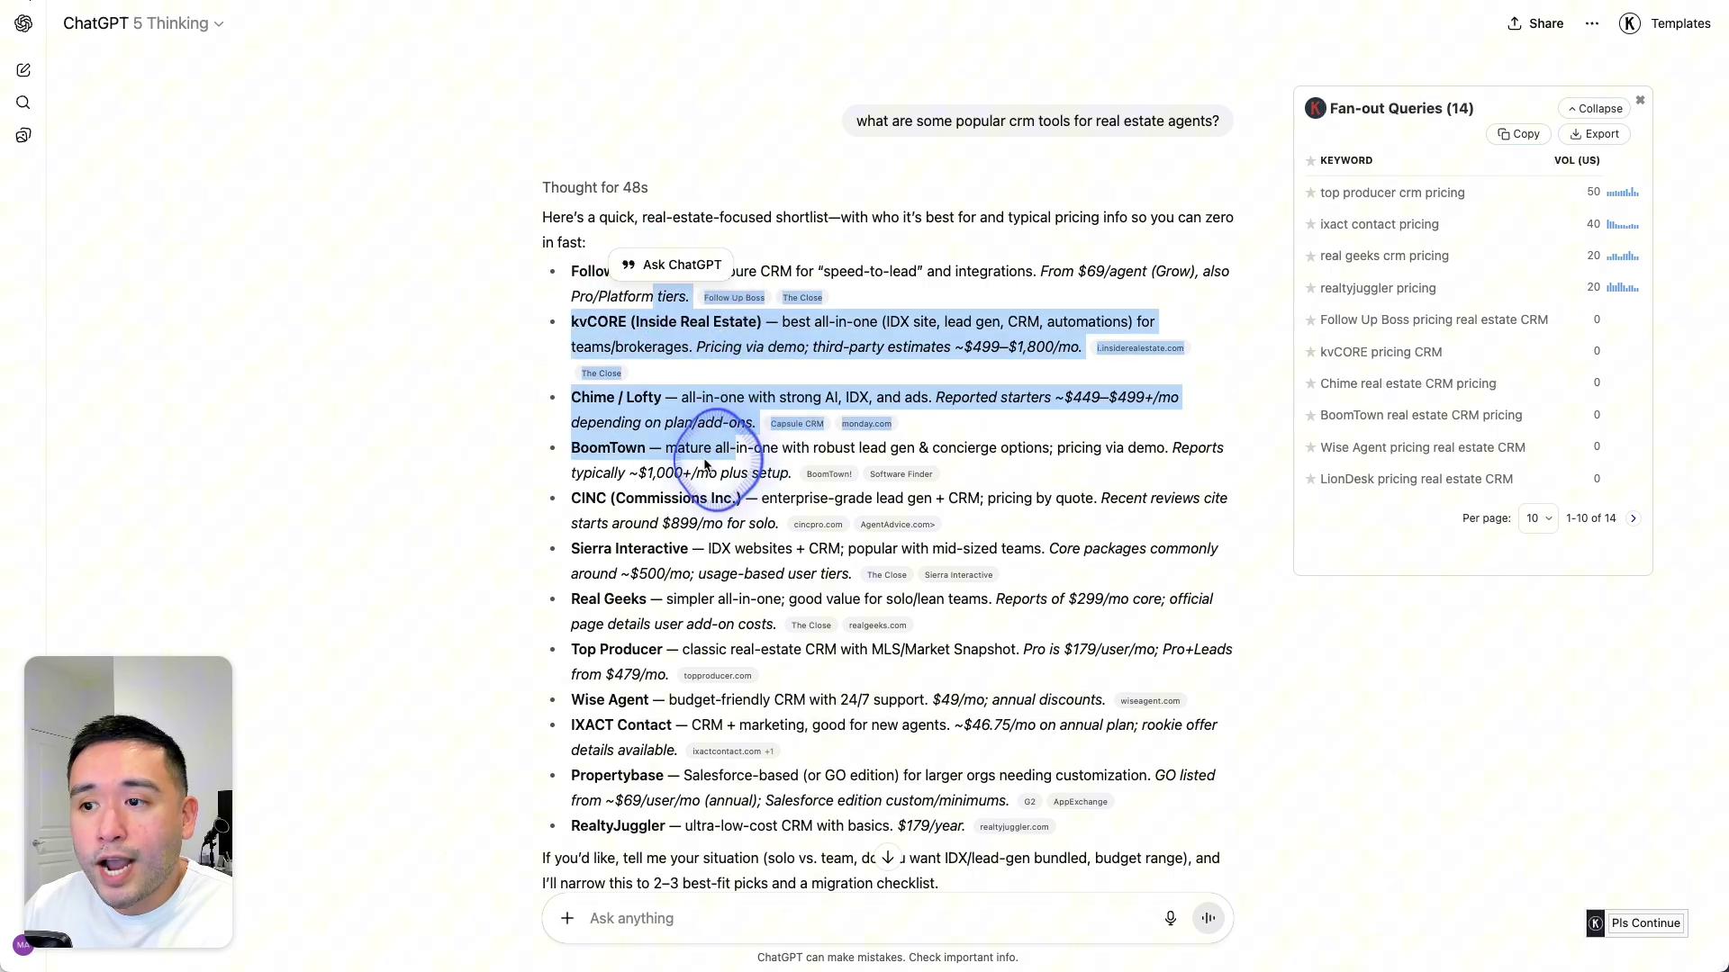
{"action": "left_click", "coordinate": [705, 465]}
{"action": "mouse_move", "coordinate": [889, 431]}
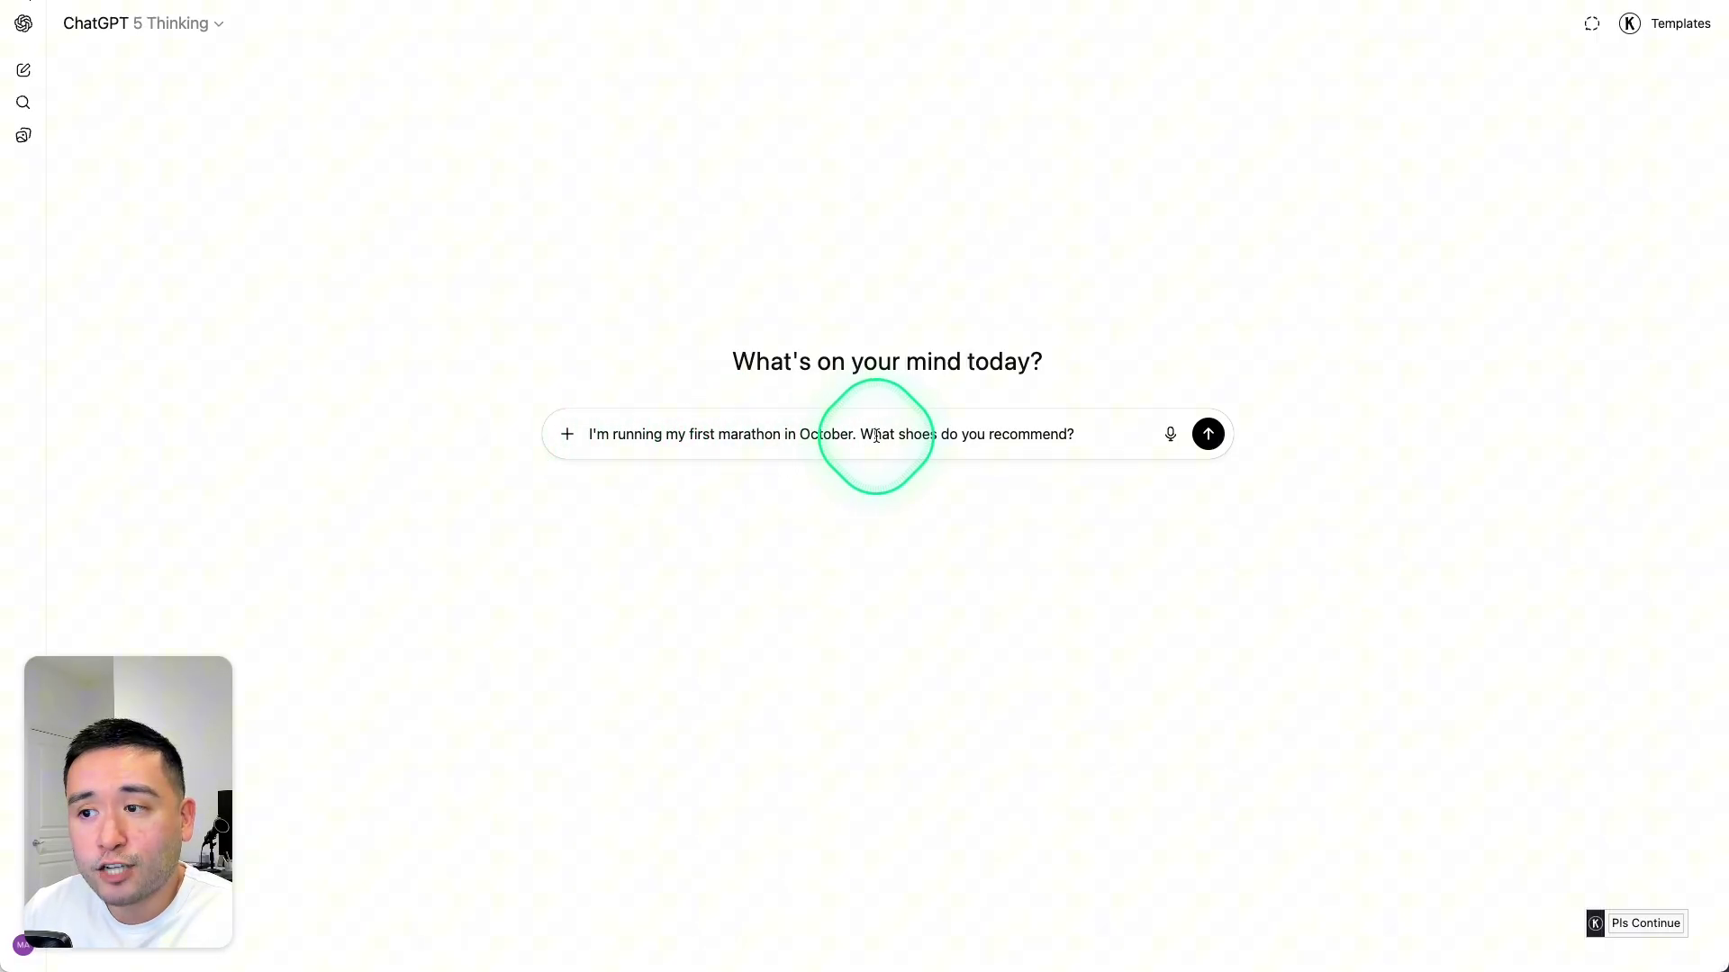
- Send the first October marathon shoe question and scroll back to the reply's top
{"action": "left_click", "coordinate": [1207, 434]}
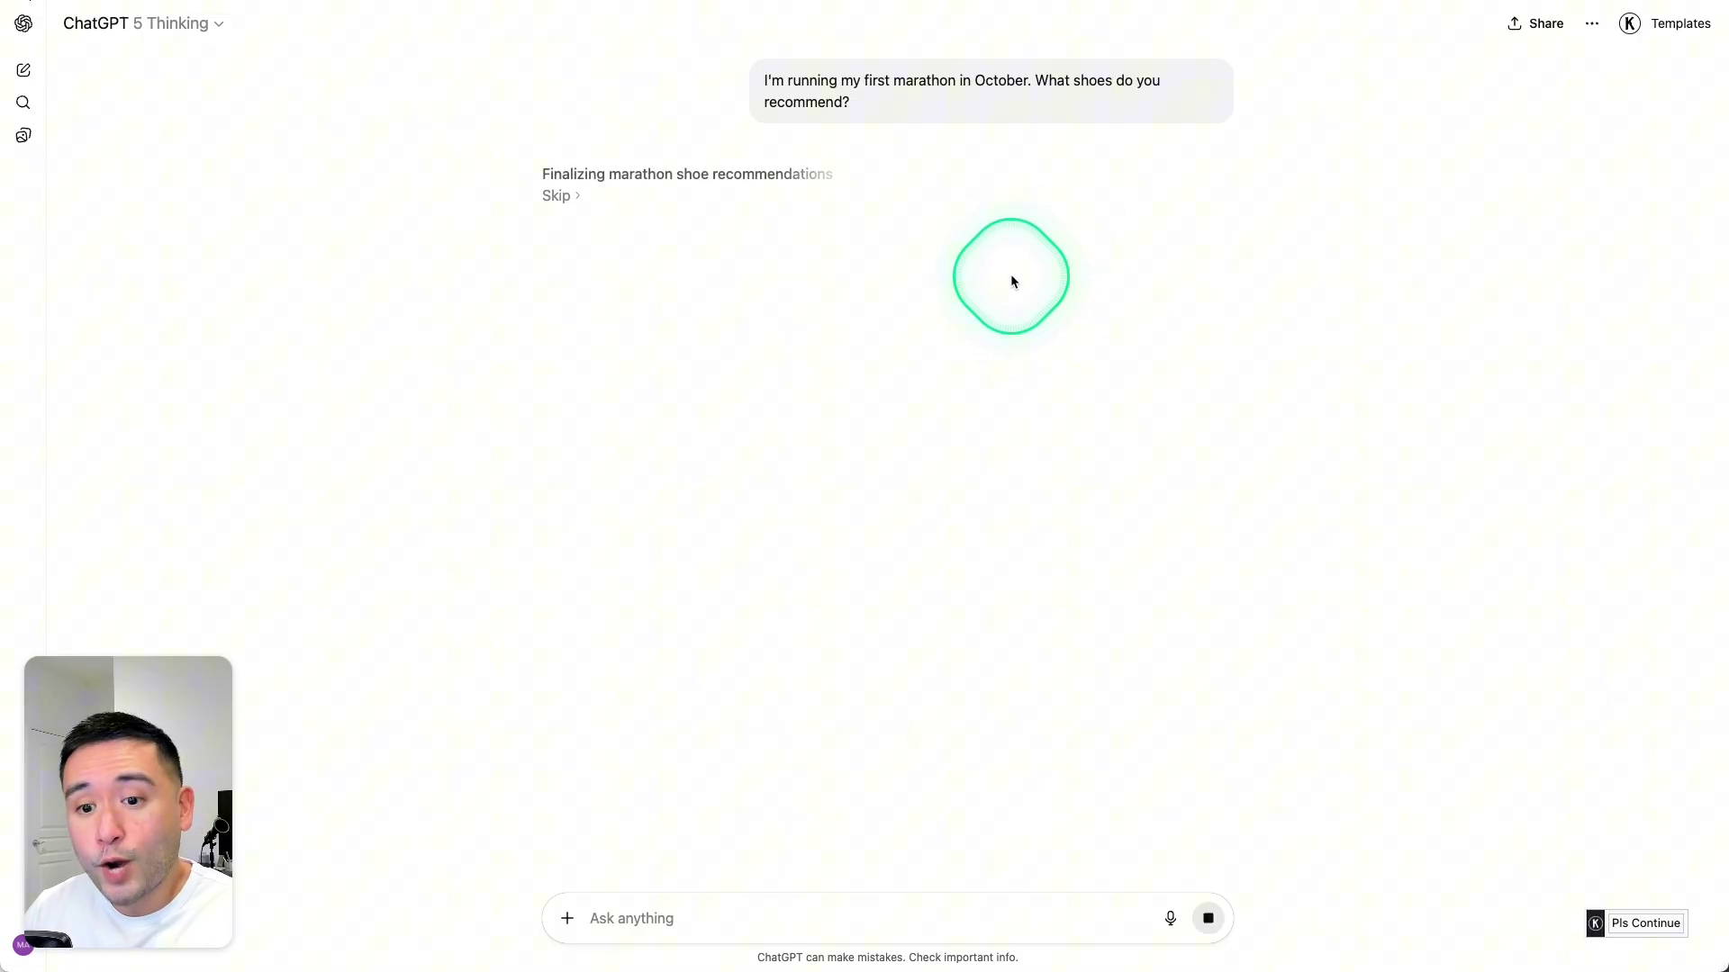
{"action": "scroll", "coordinate": [832, 635], "scroll_direction": "up", "scroll_amount": 2}
{"action": "scroll", "coordinate": [832, 635], "scroll_direction": "up", "scroll_amount": 5}
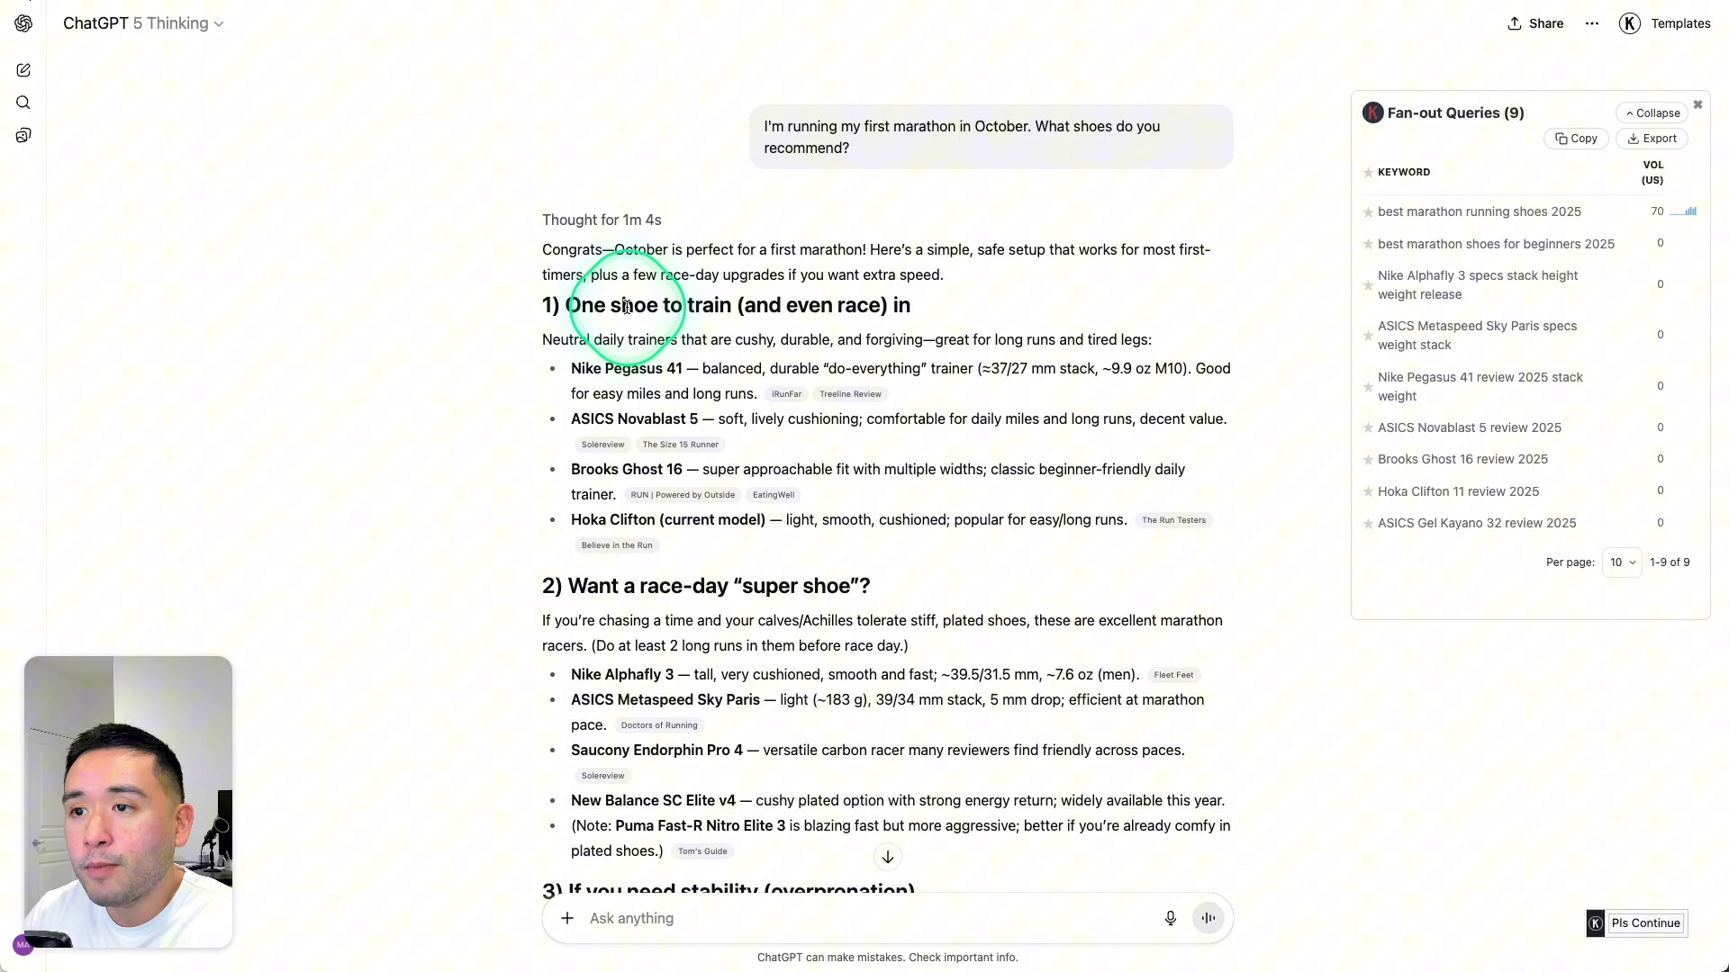
- Scroll through the training, race-day and stability shoe picks, then nudge the Fan-out panel down-left
{"action": "scroll", "coordinate": [698, 324], "scroll_direction": "down", "scroll_amount": 4}
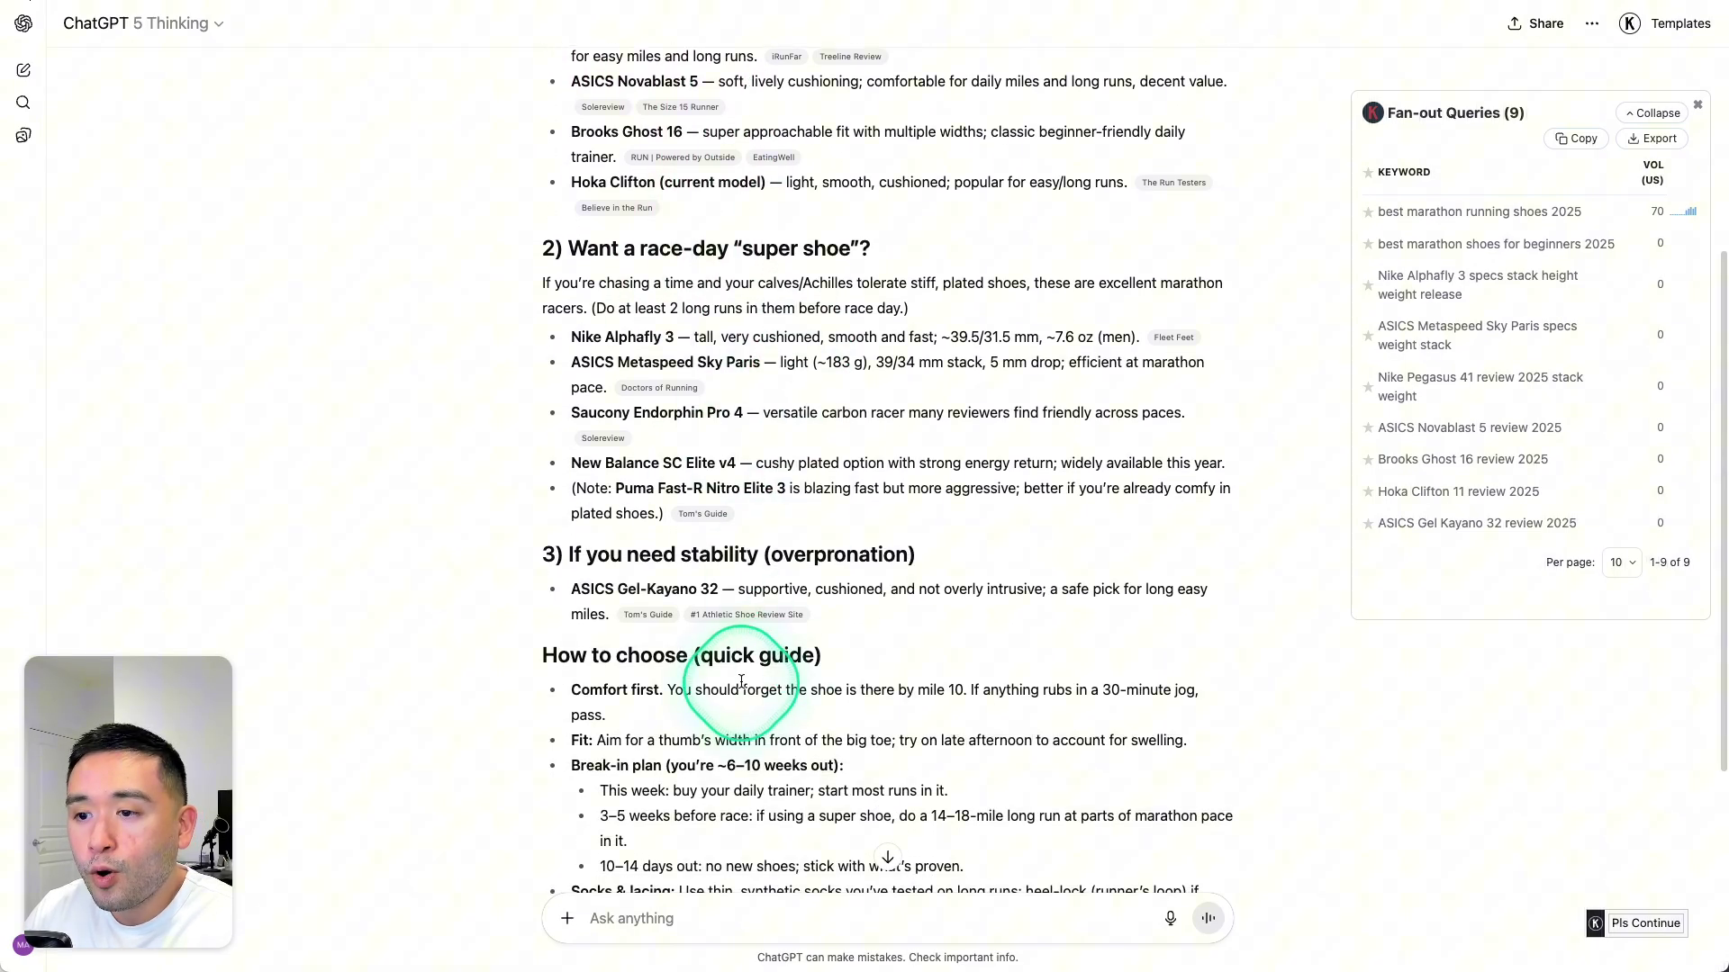
{"action": "scroll", "coordinate": [720, 649], "scroll_direction": "up", "scroll_amount": 4}
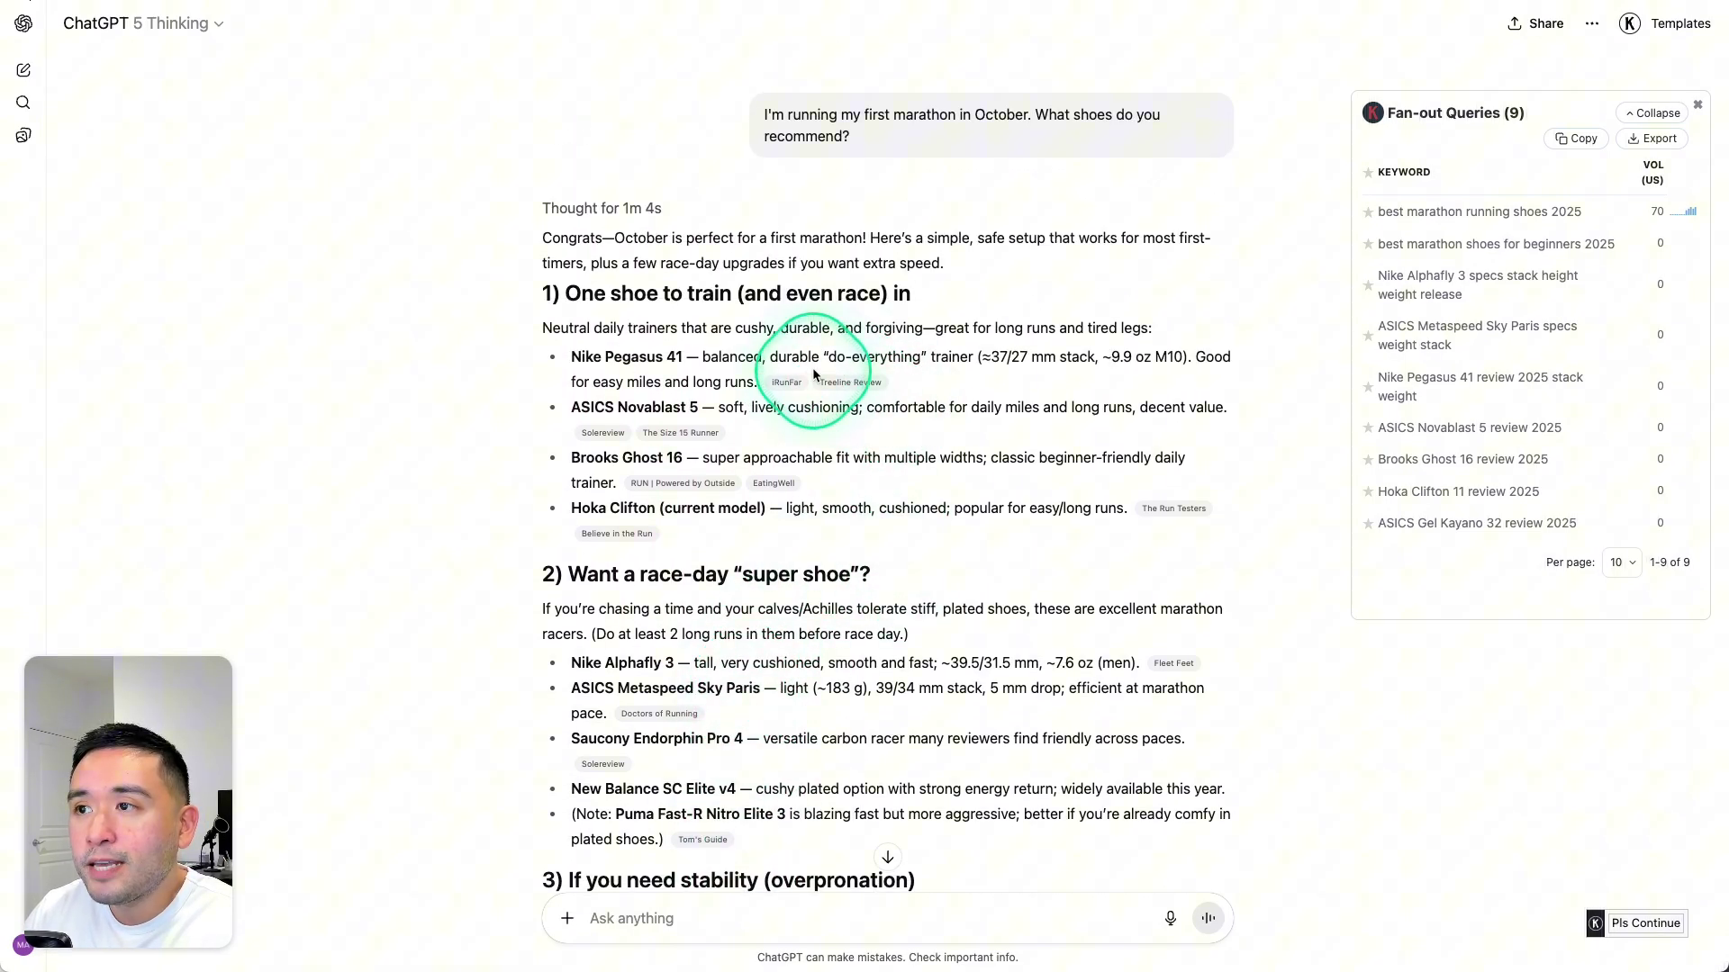
{"action": "scroll", "coordinate": [802, 423], "scroll_direction": "down", "scroll_amount": 2}
{"action": "scroll", "coordinate": [790, 440], "scroll_direction": "down", "scroll_amount": 1}
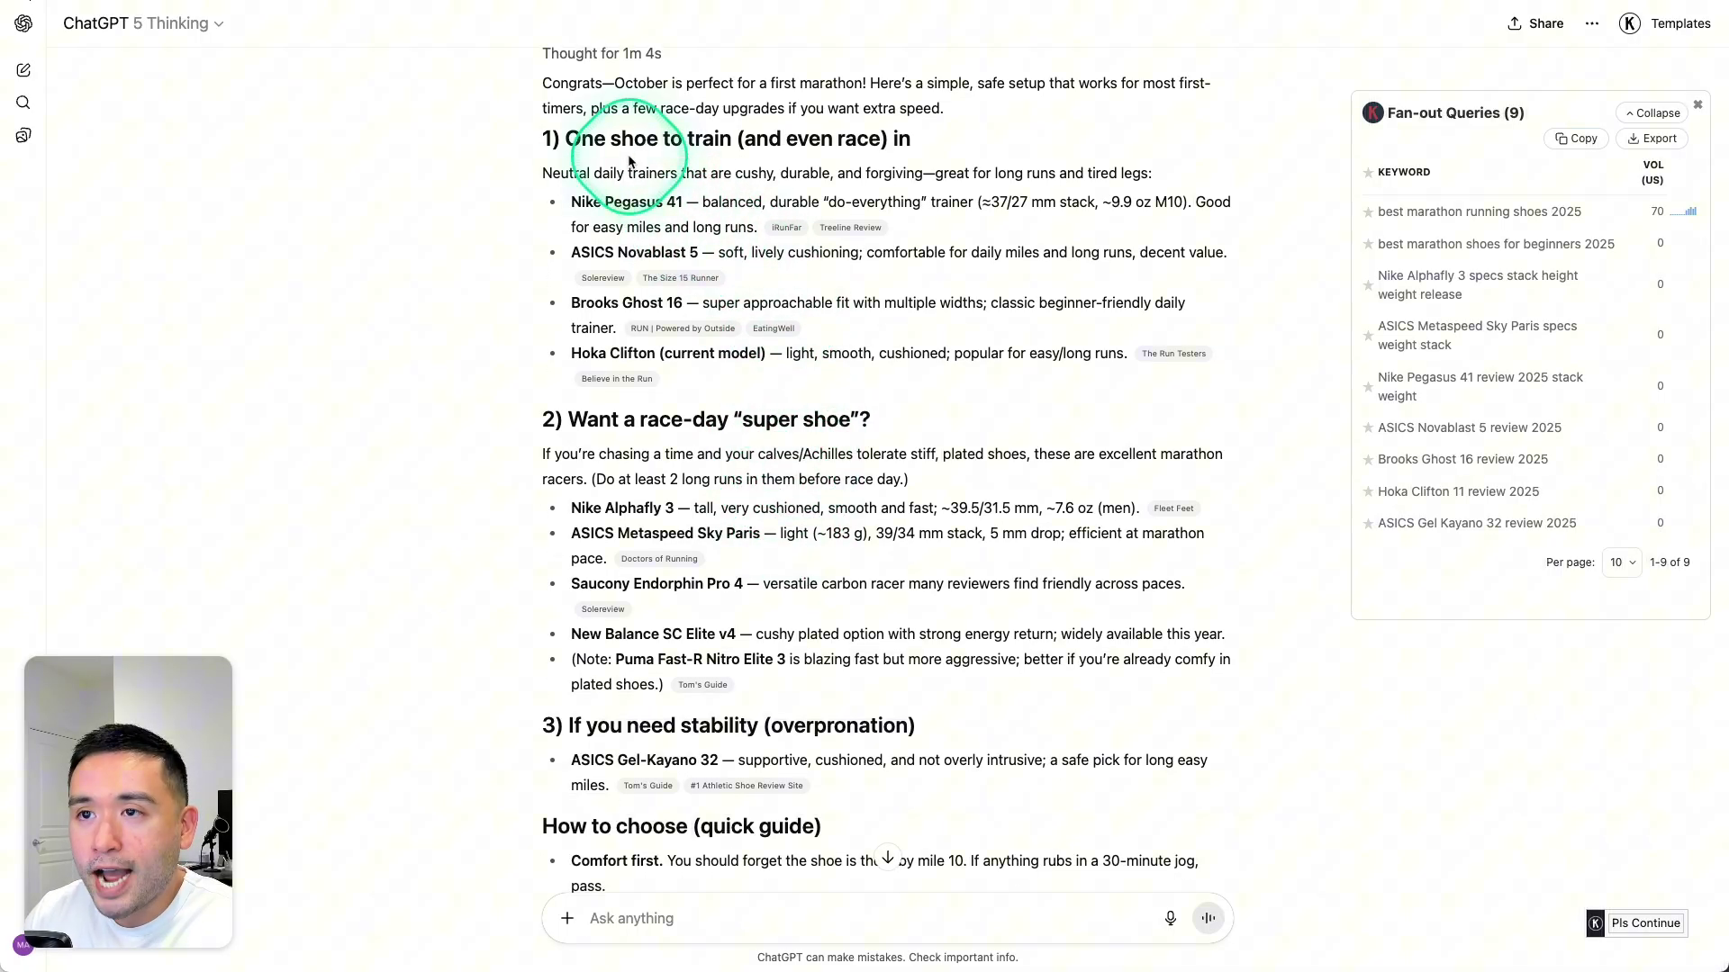
{"action": "scroll", "coordinate": [598, 433], "scroll_direction": "down", "scroll_amount": 5}
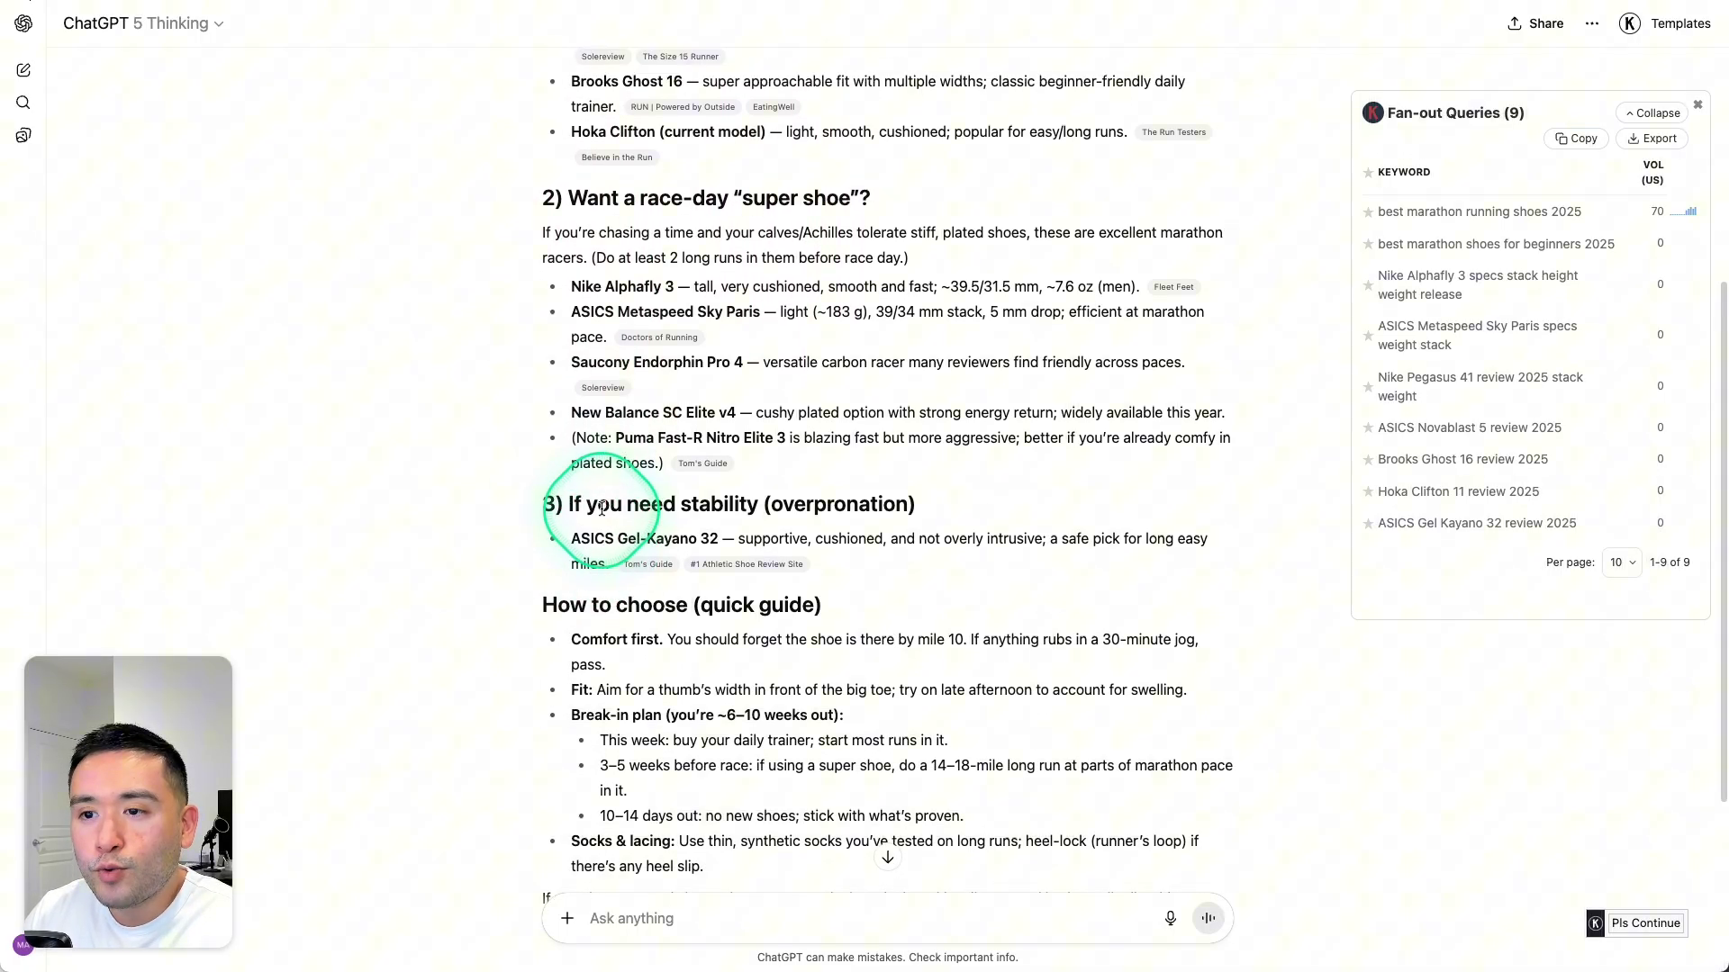
{"action": "scroll", "coordinate": [585, 511], "scroll_direction": "up", "scroll_amount": 4}
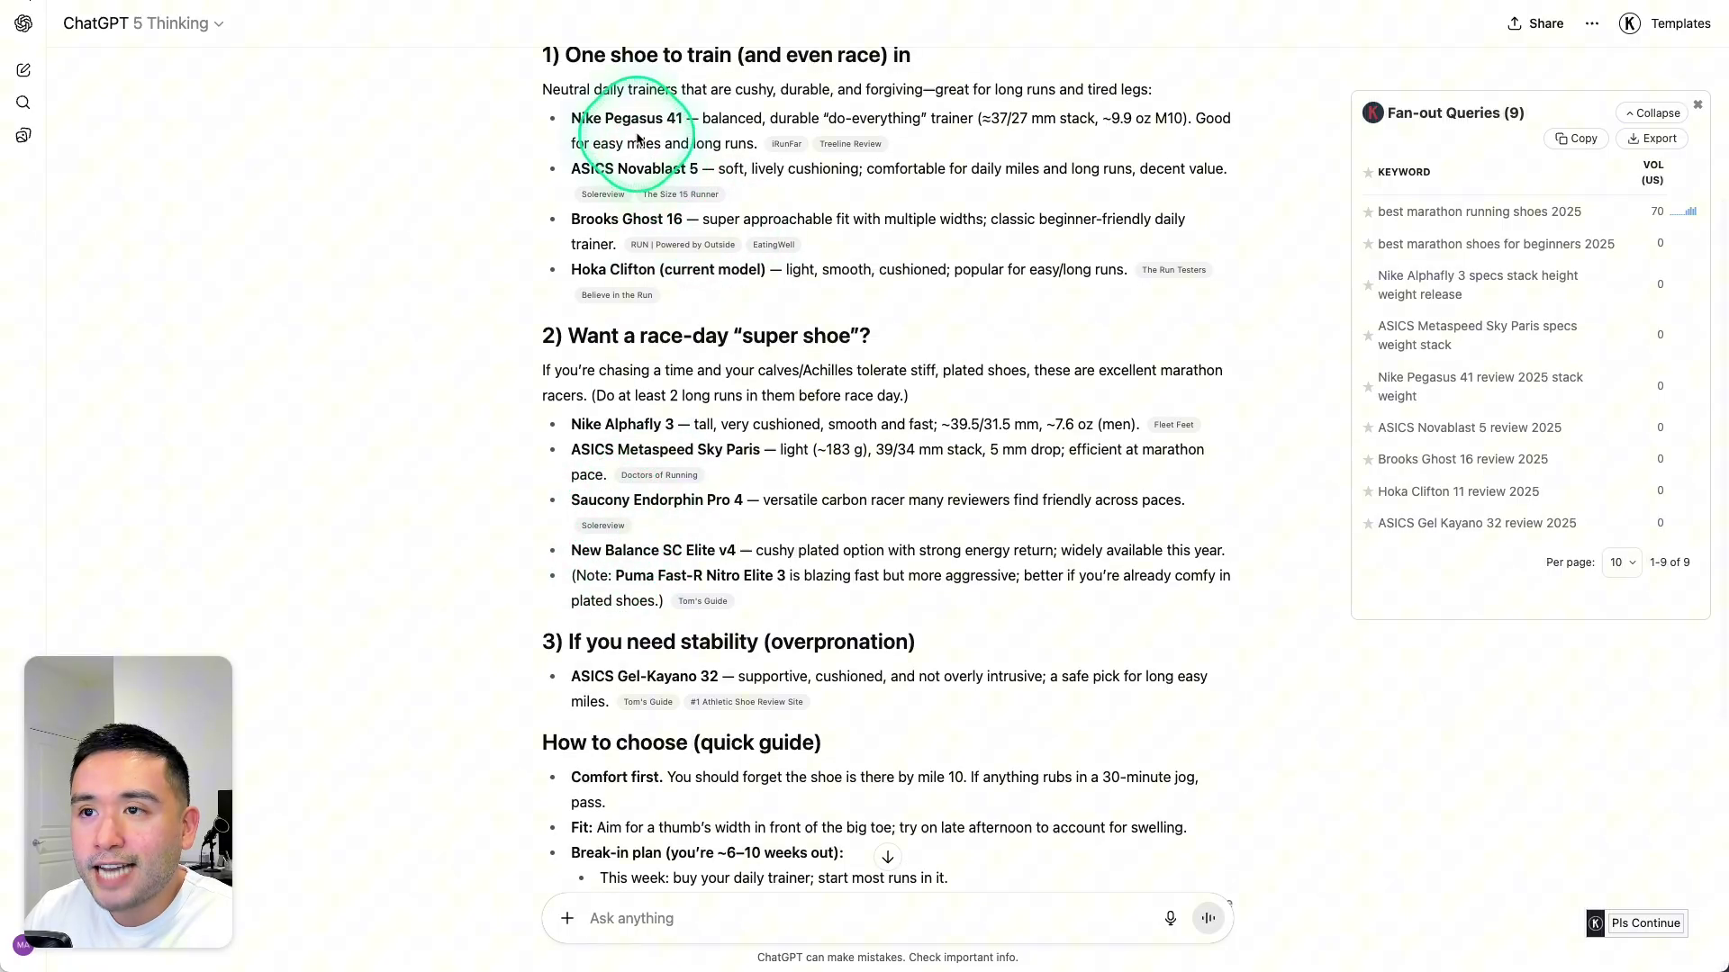
{"action": "scroll", "coordinate": [649, 194], "scroll_direction": "up", "scroll_amount": 1}
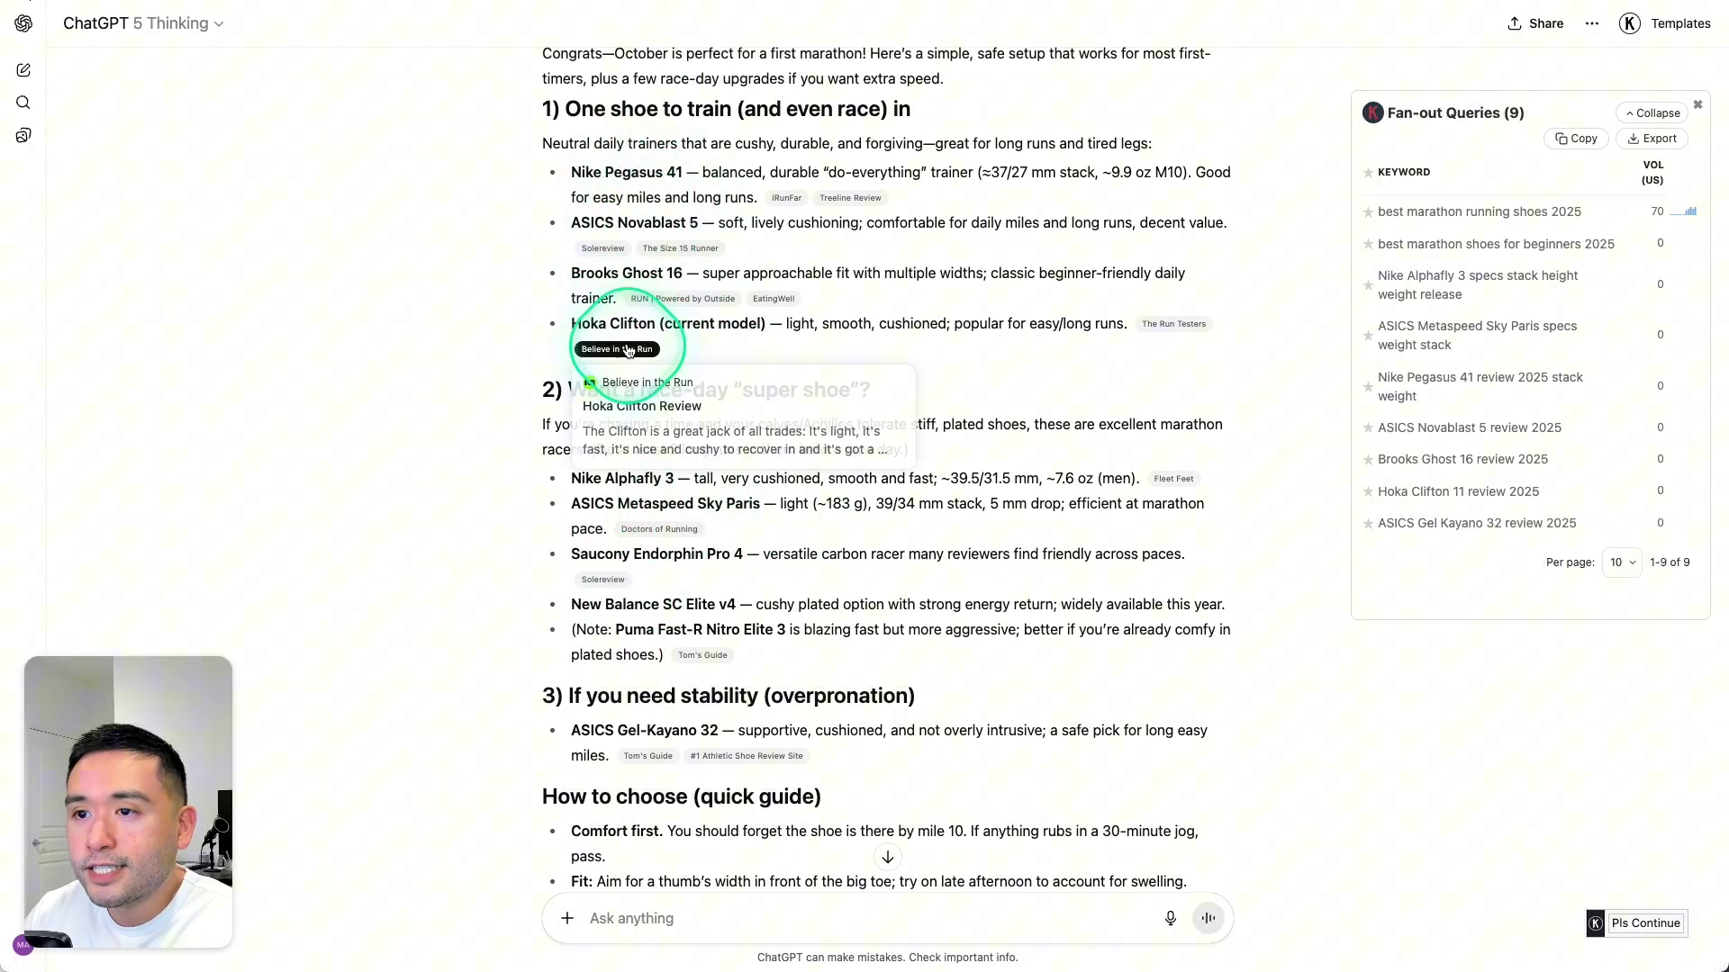
{"action": "mouse_move", "coordinate": [792, 306]}
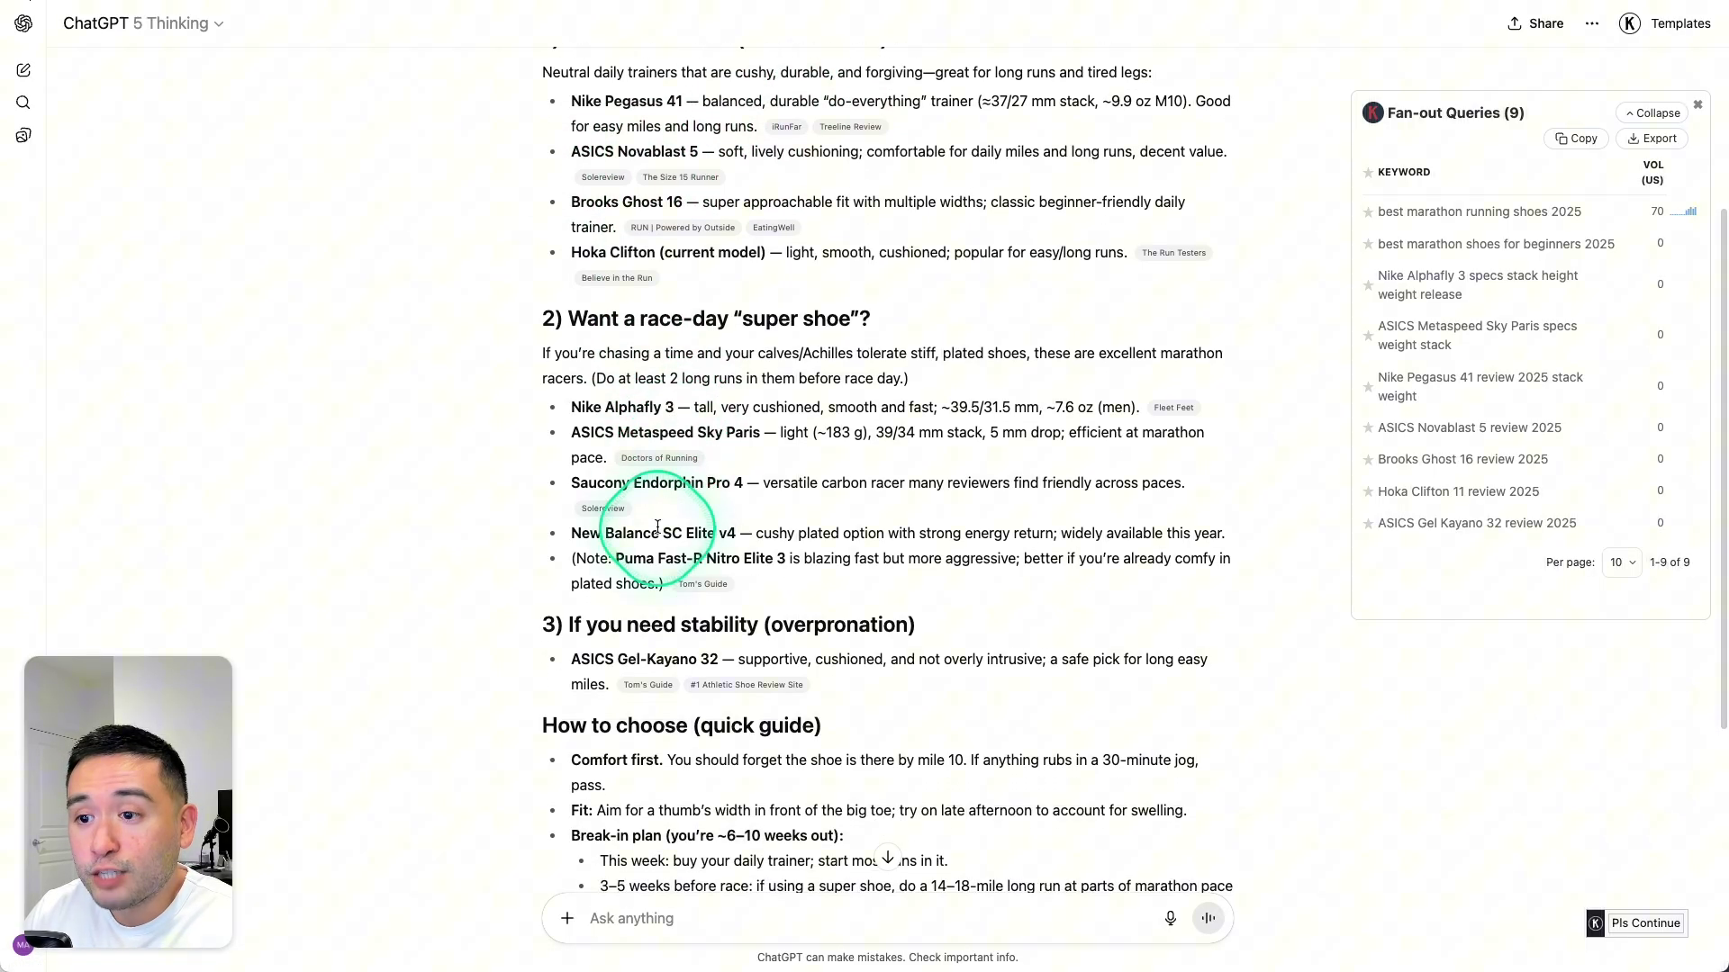
{"action": "scroll", "coordinate": [666, 504], "scroll_direction": "up", "scroll_amount": 4}
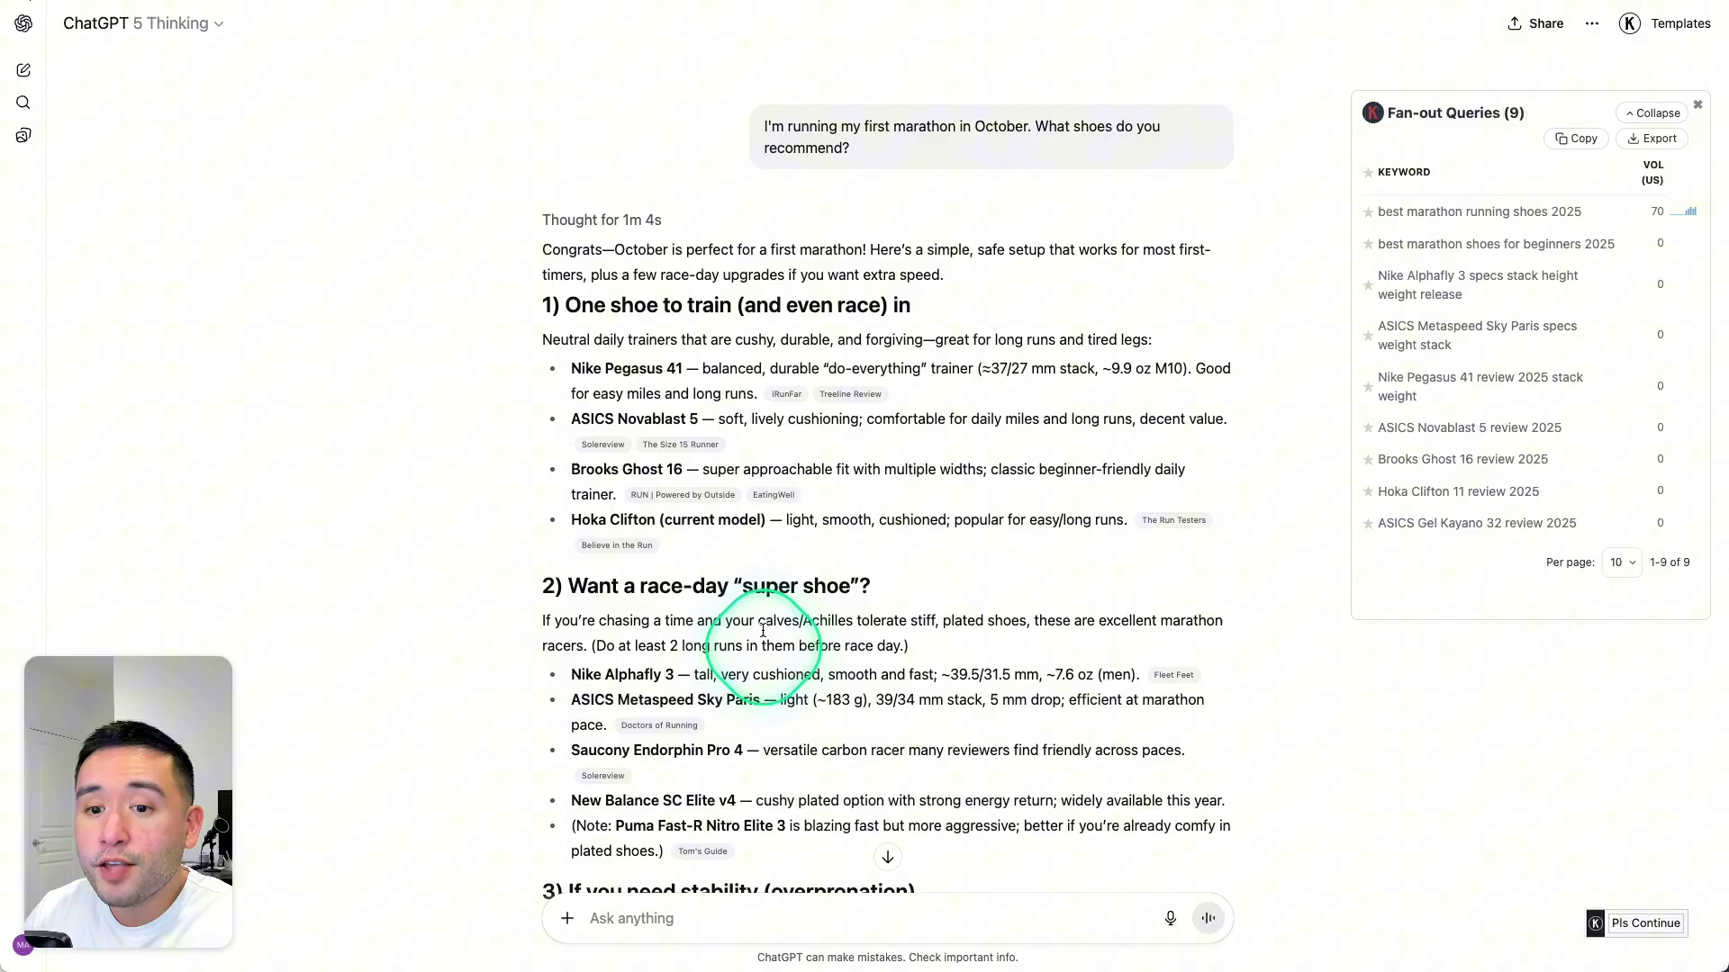
{"action": "left_click_drag", "start_coordinate": [1538, 115], "coordinate": [1520, 136]}
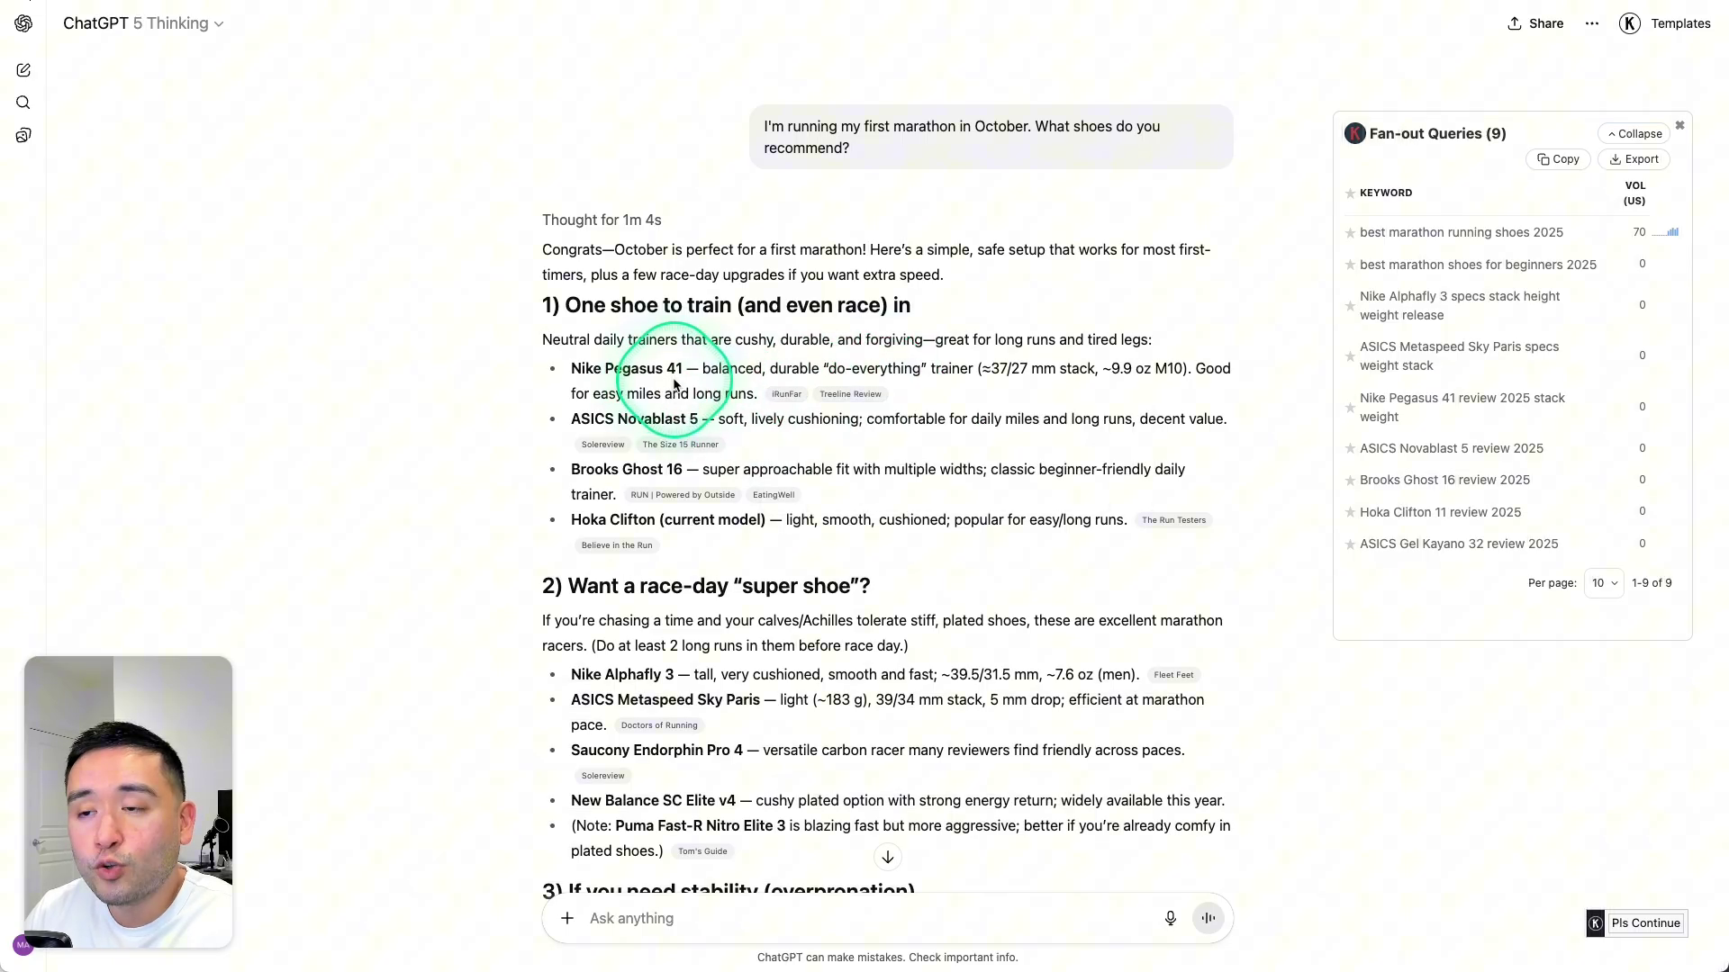
{"action": "scroll", "coordinate": [657, 369], "scroll_direction": "down", "scroll_amount": 3}
{"action": "scroll", "coordinate": [756, 540], "scroll_direction": "down", "scroll_amount": 5}
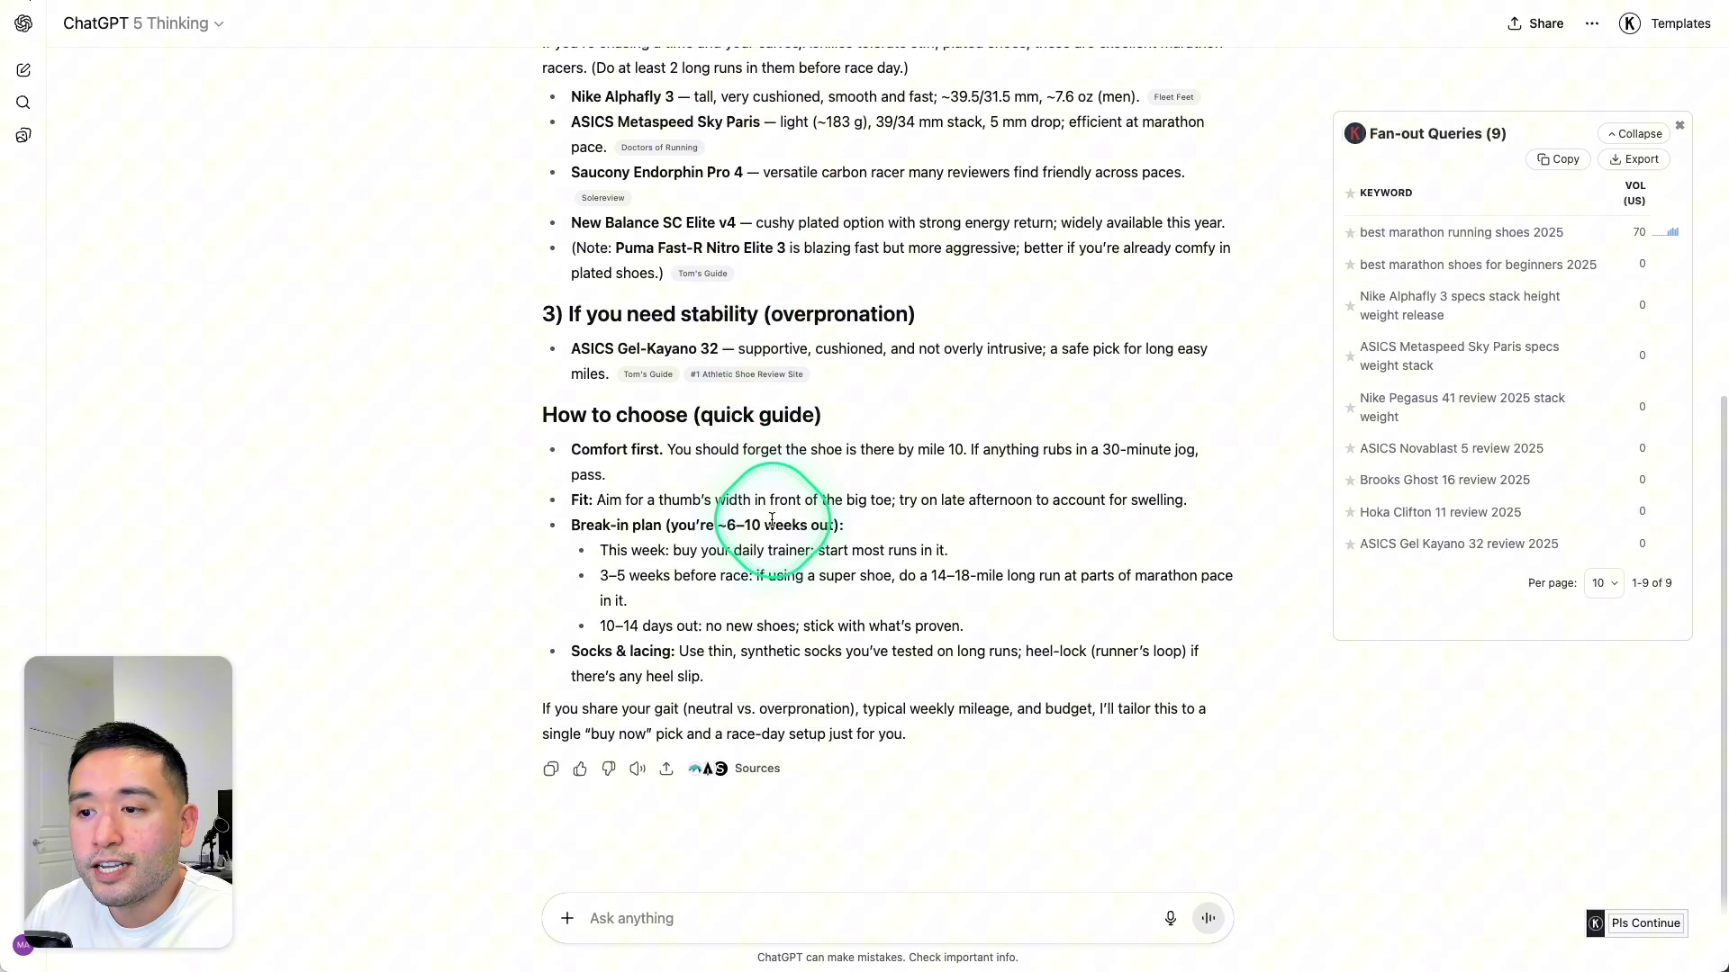
{"action": "scroll", "coordinate": [765, 527], "scroll_direction": "up", "scroll_amount": 1}
{"action": "scroll", "coordinate": [1291, 283], "scroll_direction": "down", "scroll_amount": 1}
{"action": "scroll", "coordinate": [1291, 283], "scroll_direction": "up", "scroll_amount": 1}
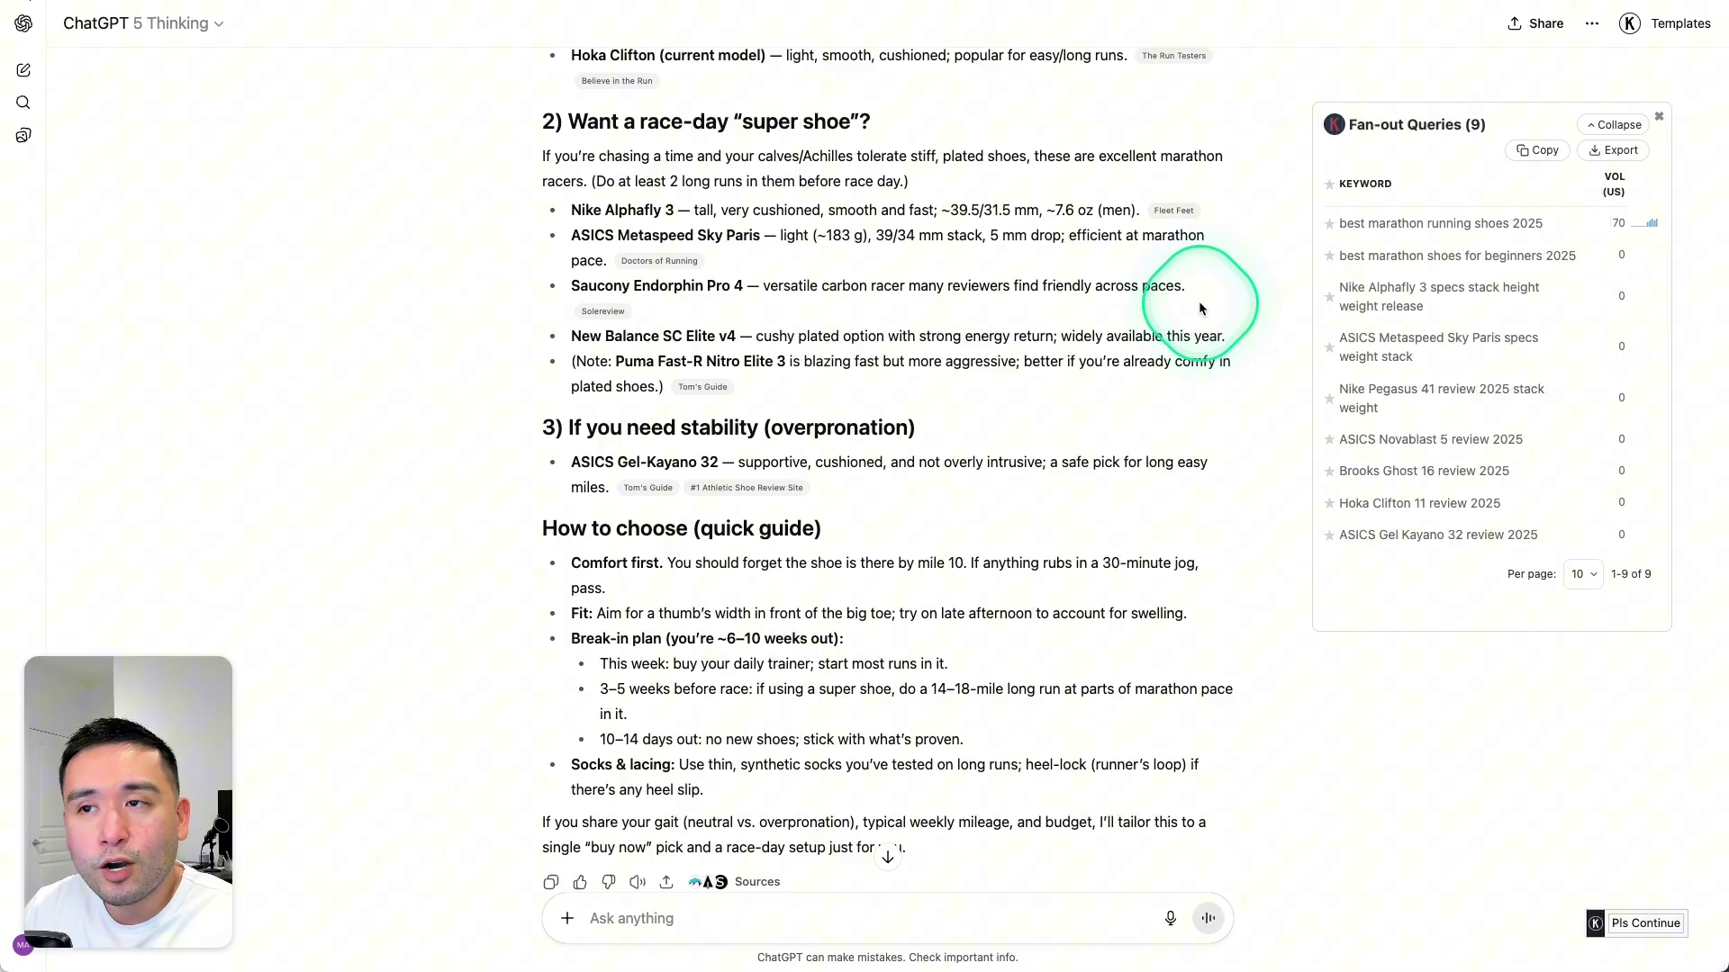
{"action": "scroll", "coordinate": [1199, 306], "scroll_direction": "up", "scroll_amount": 1}
{"action": "scroll", "coordinate": [1203, 306], "scroll_direction": "up", "scroll_amount": 1}
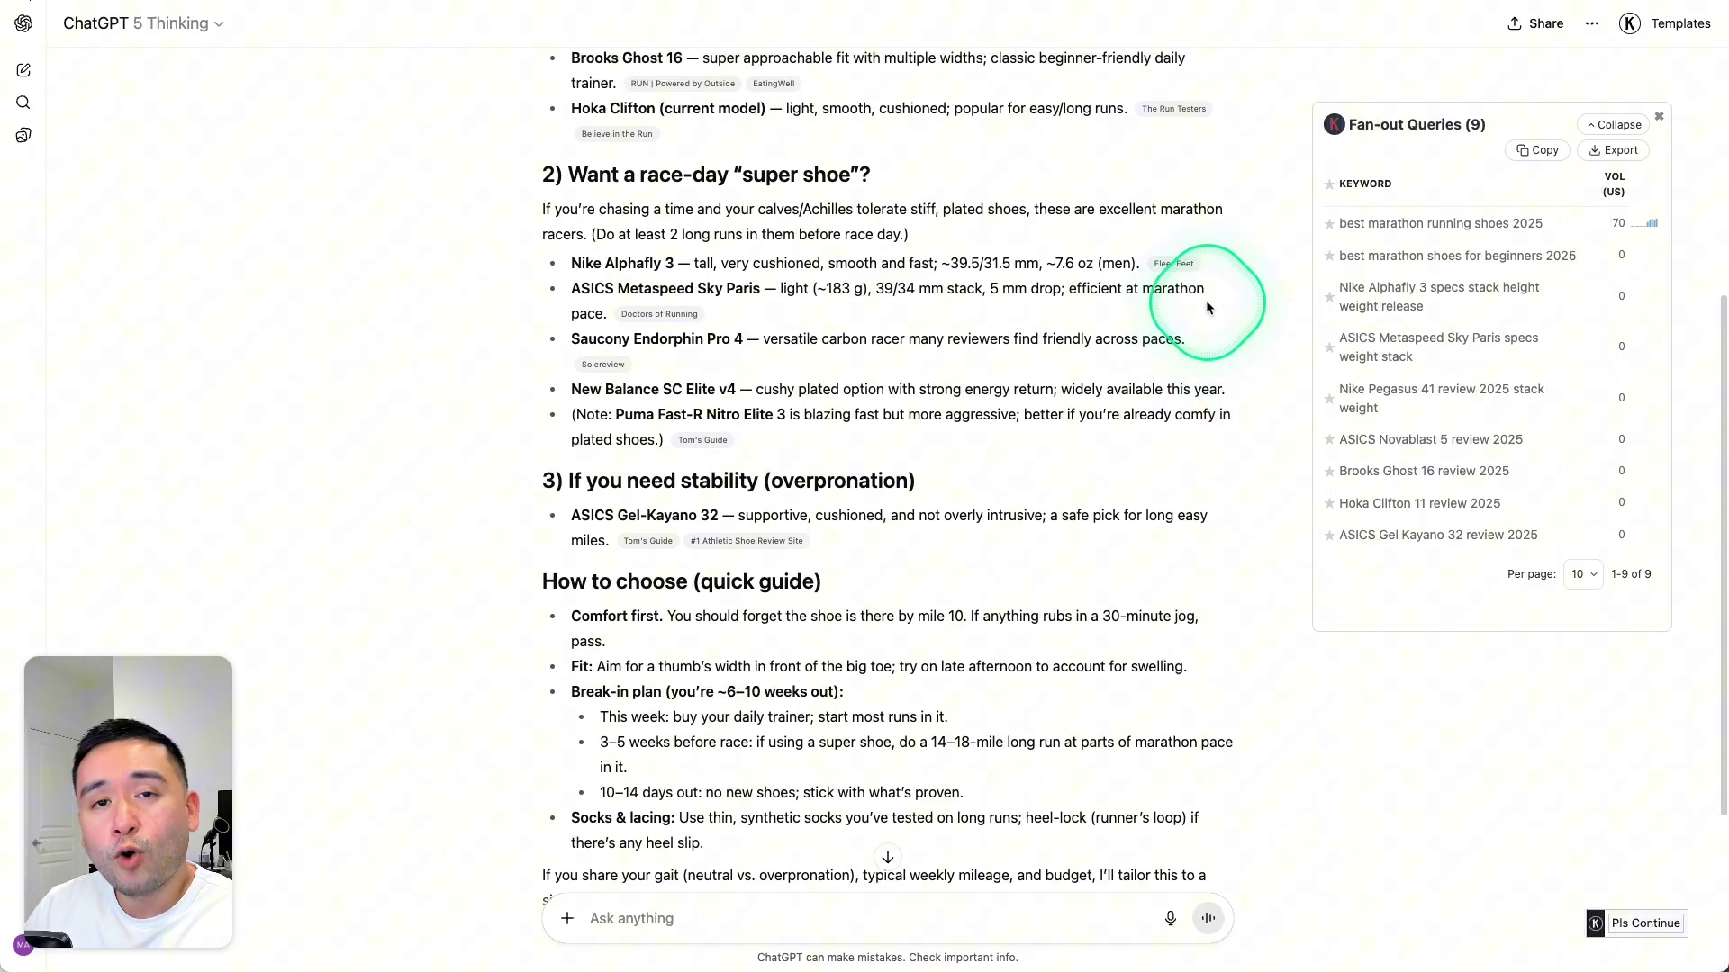
{"action": "scroll", "coordinate": [846, 234], "scroll_direction": "up", "scroll_amount": 5}
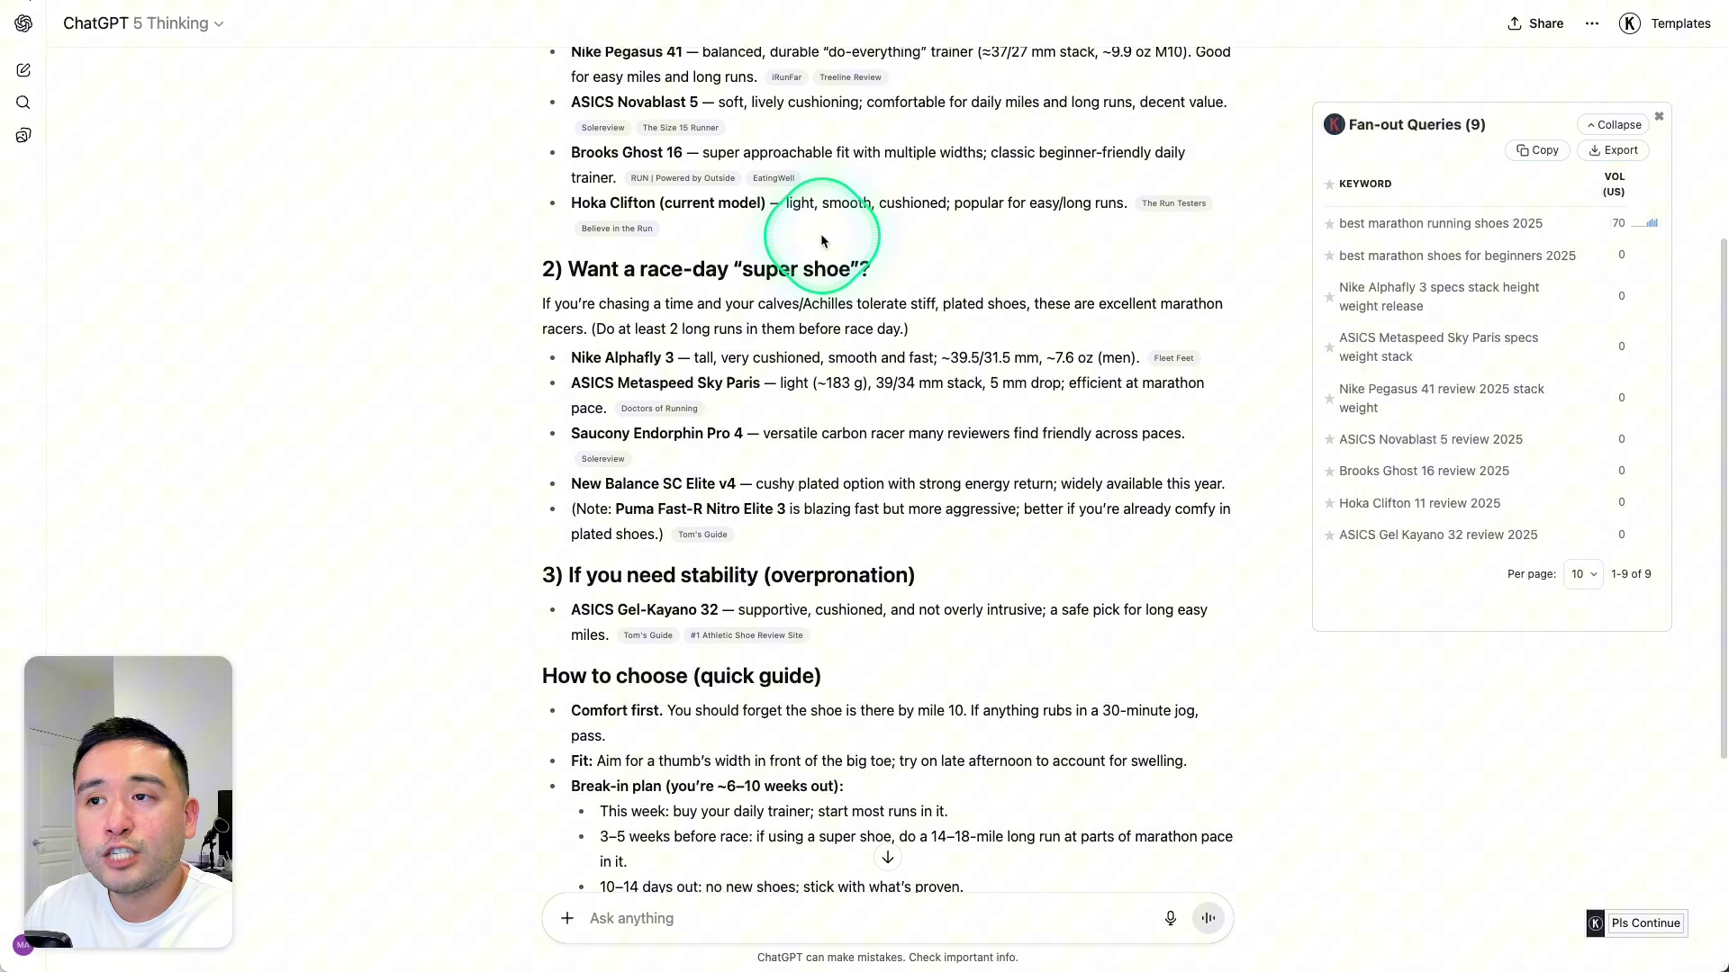
{"action": "scroll", "coordinate": [864, 245], "scroll_direction": "up", "scroll_amount": 3}
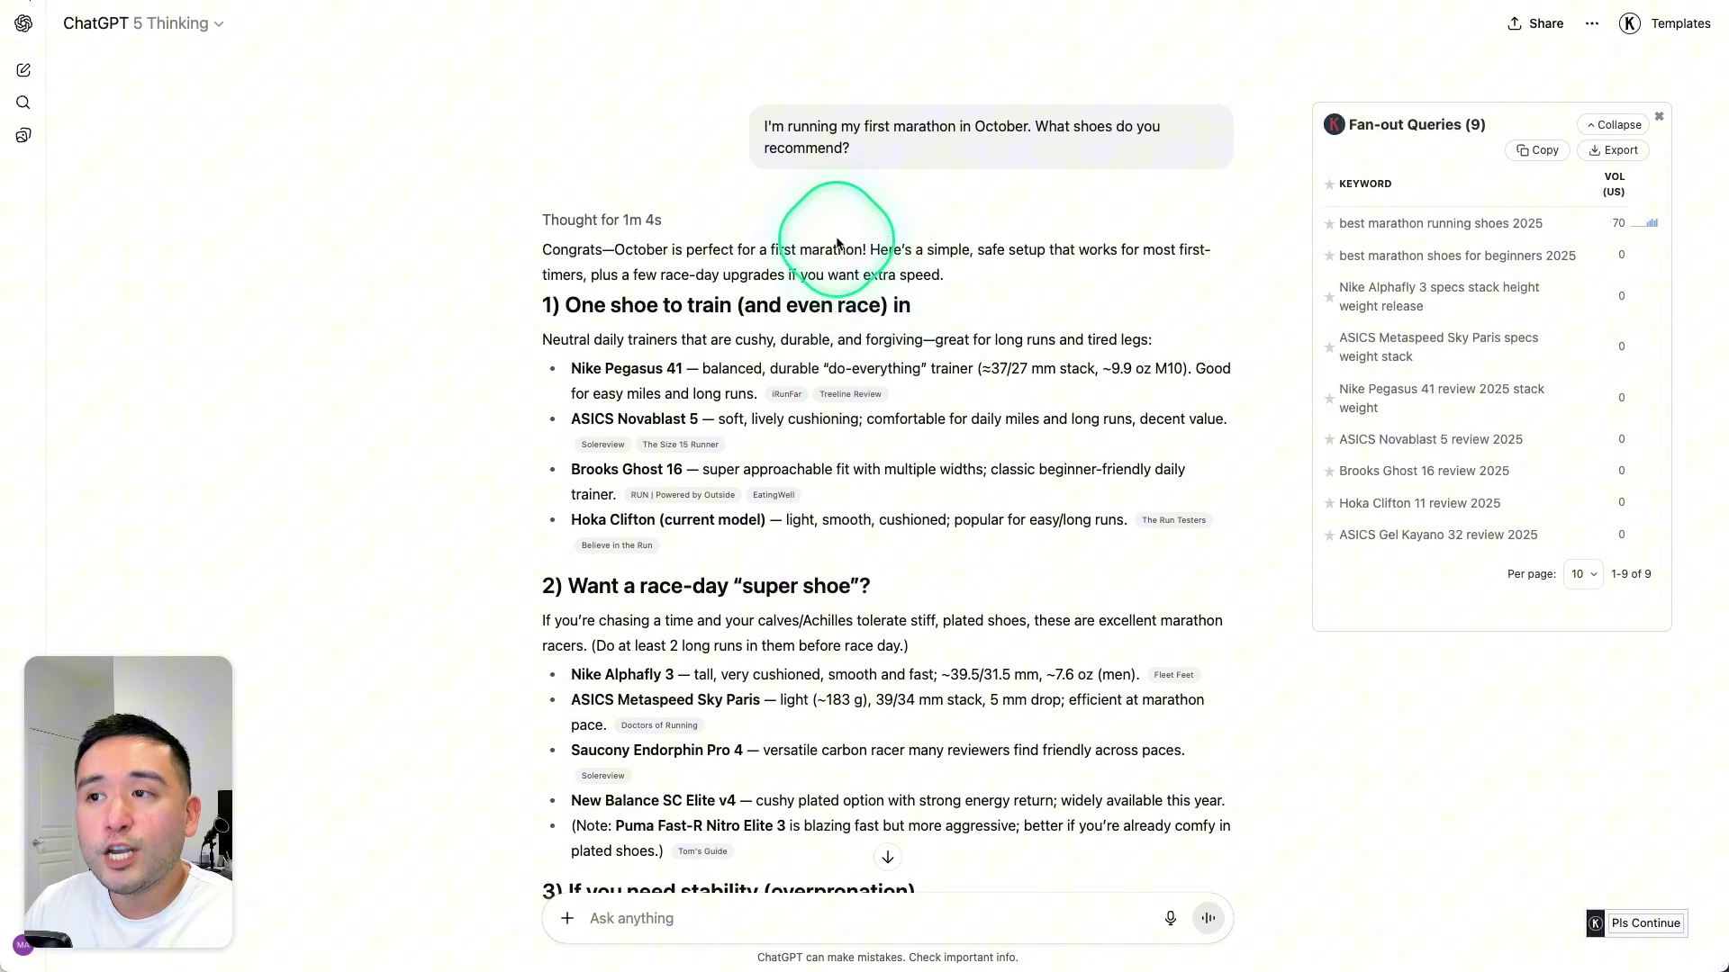
{"action": "scroll", "coordinate": [837, 243], "scroll_direction": "down", "scroll_amount": 4}
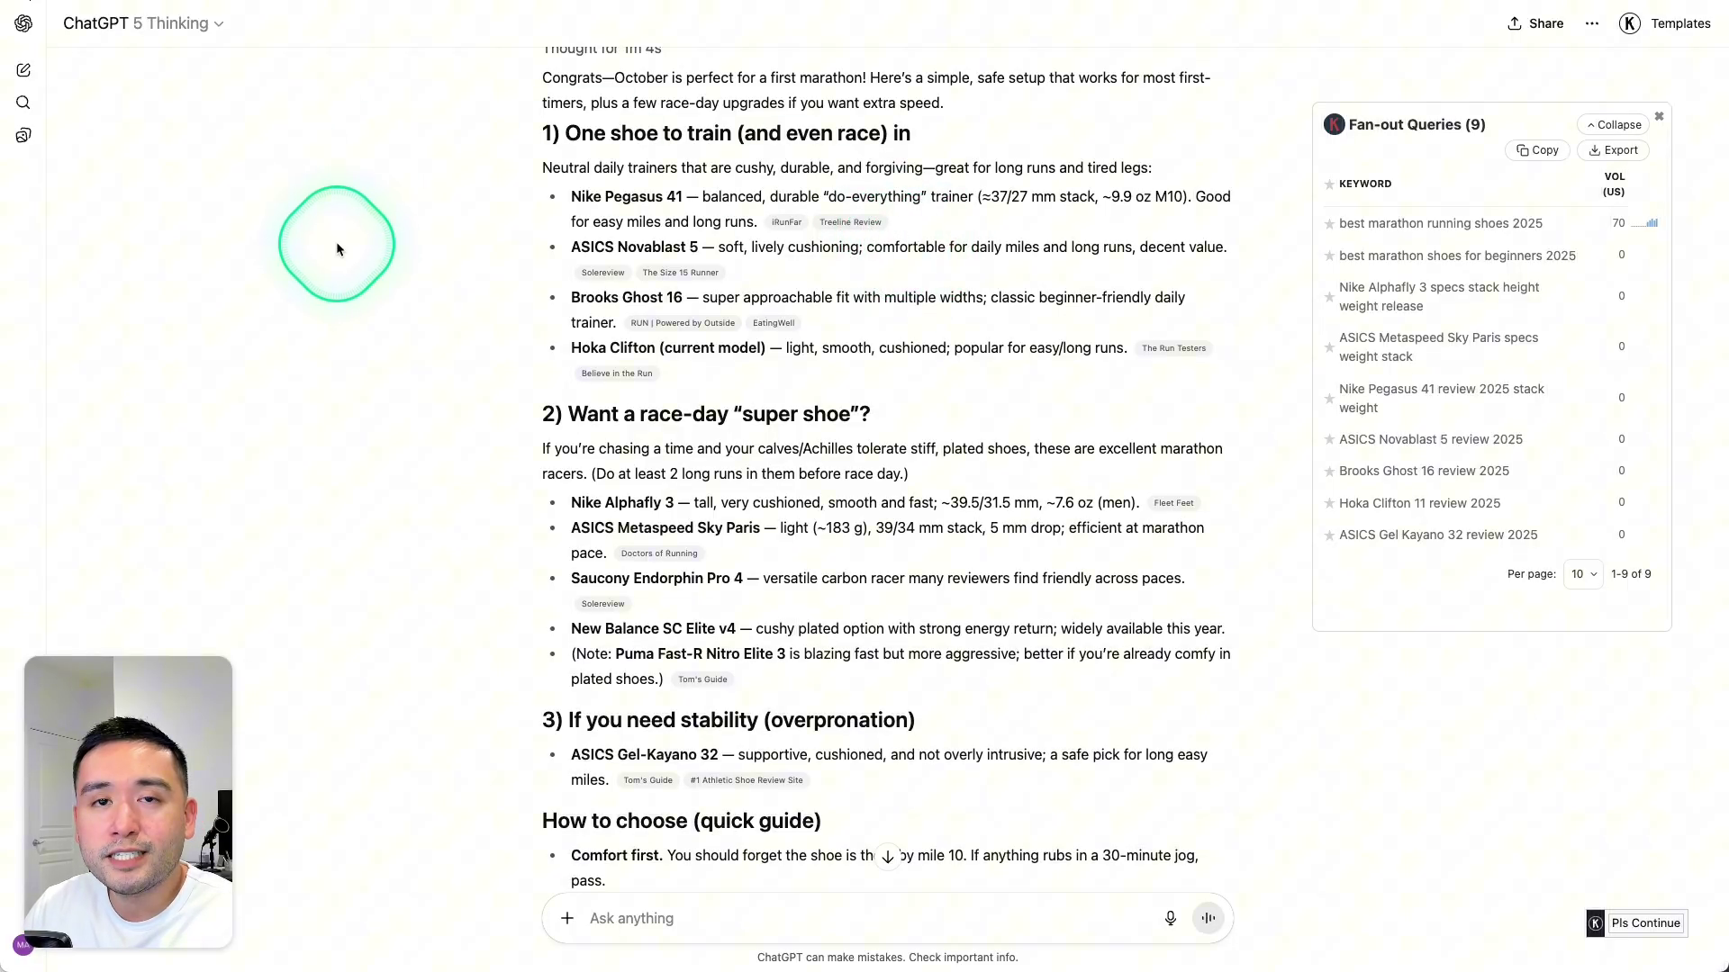
{"action": "scroll", "coordinate": [981, 228], "scroll_direction": "up", "scroll_amount": 3}
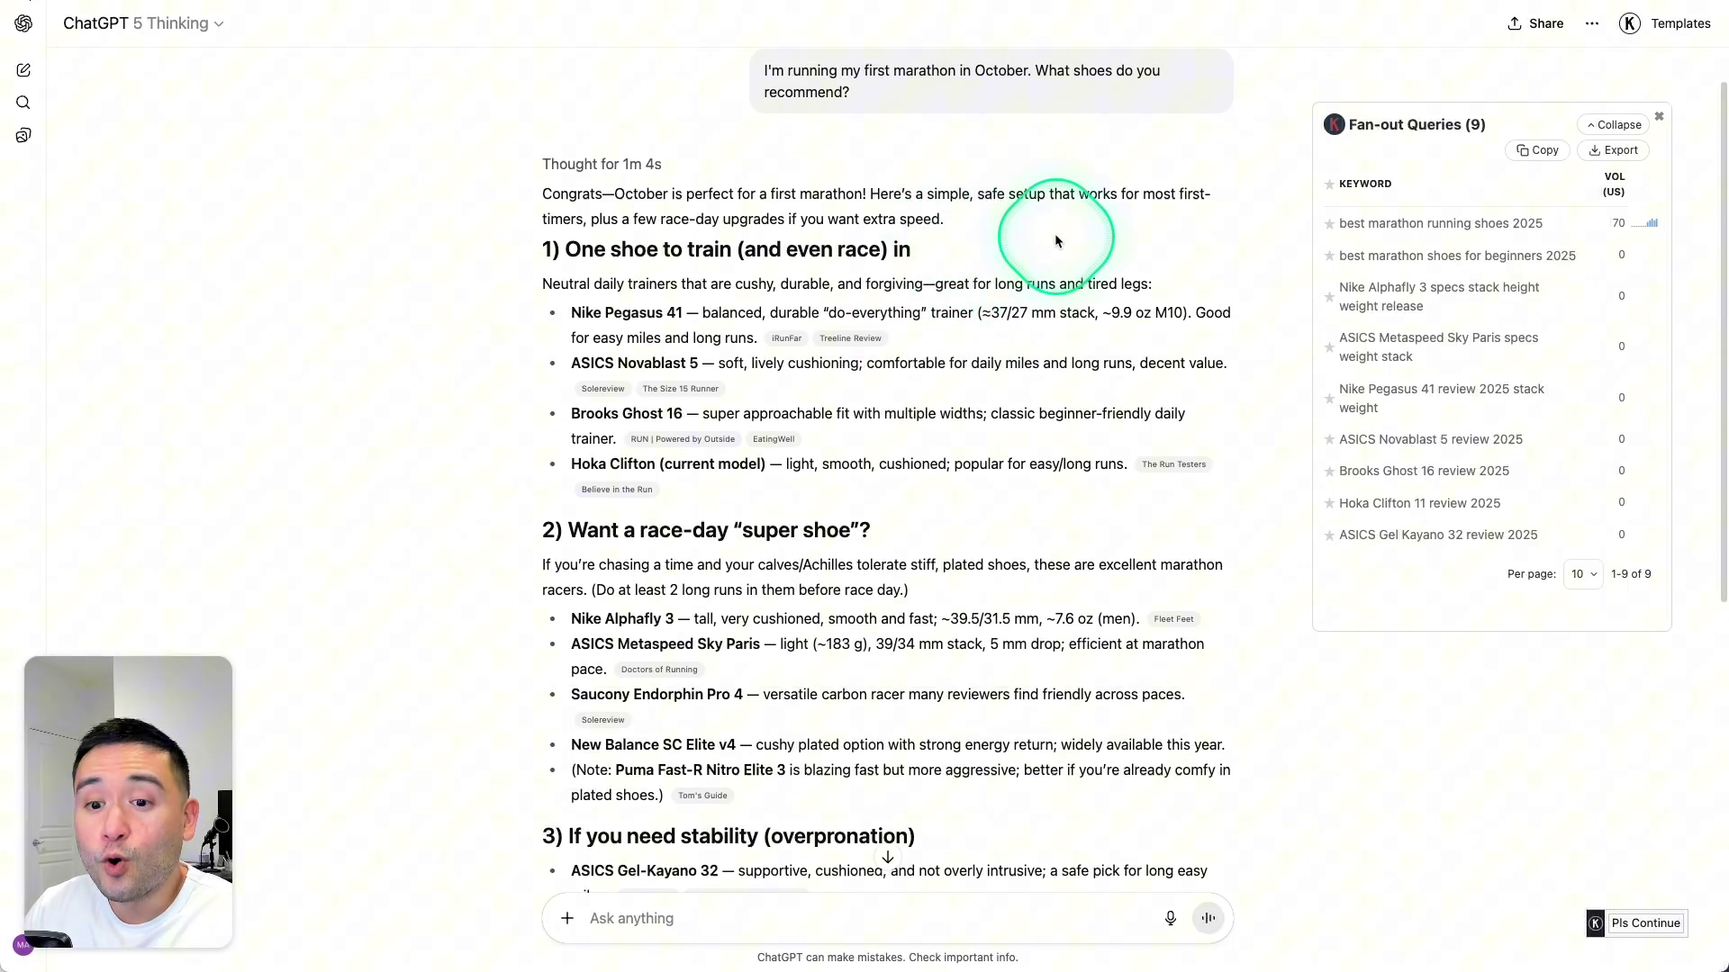